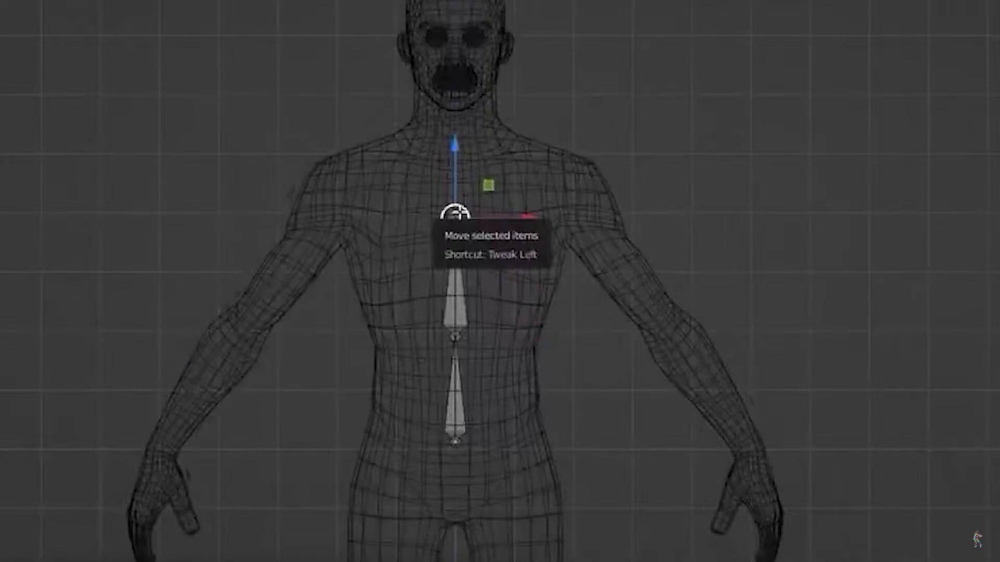
left_click_drag(454, 212, 467, 126)
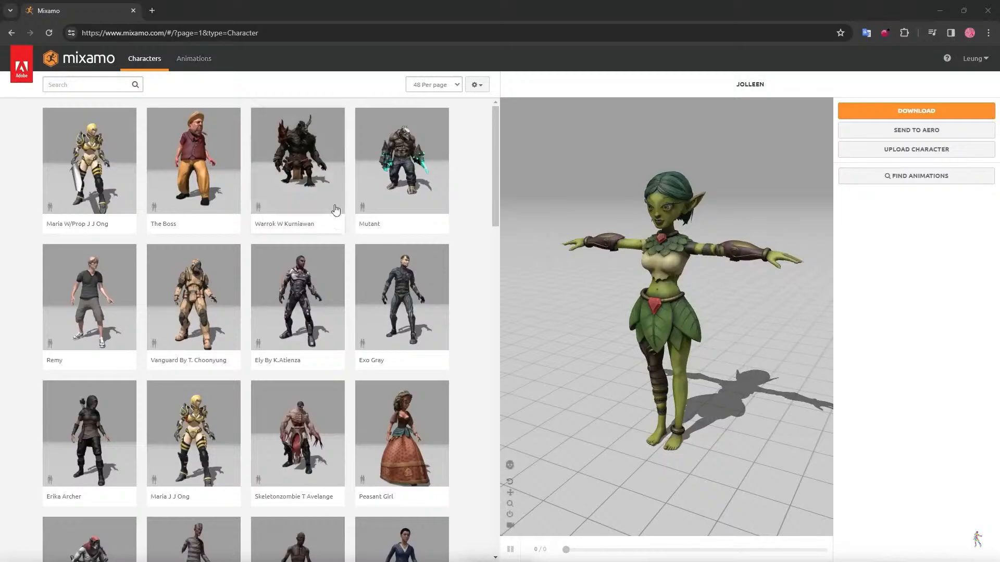
Preview the Maria W/Prop J J Ong and Amy characters in Mixamo and download the chosen character.
left_click(89, 161)
left_click(687, 199)
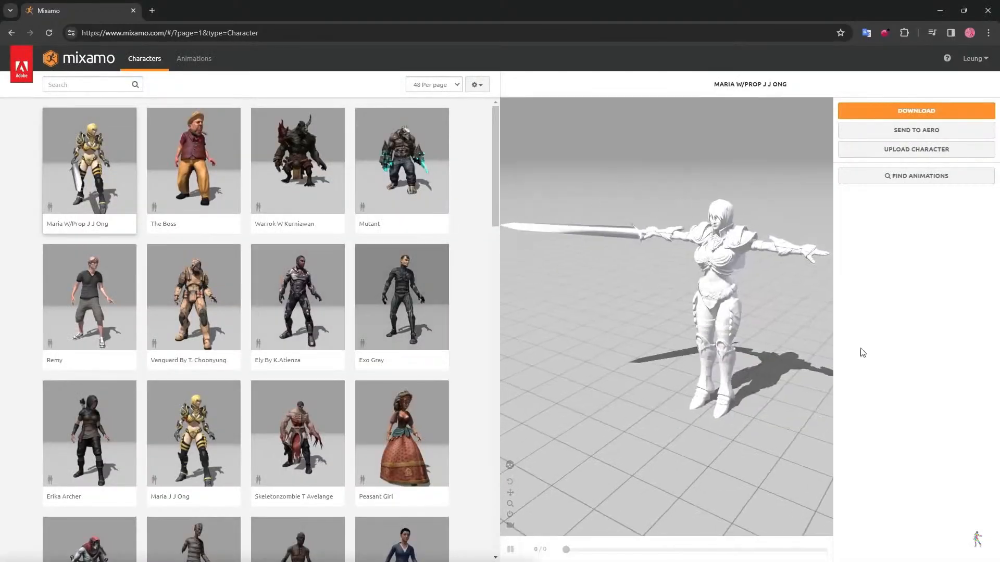
scroll(195, 325, "down", 7)
left_click(196, 325)
left_click(693, 201)
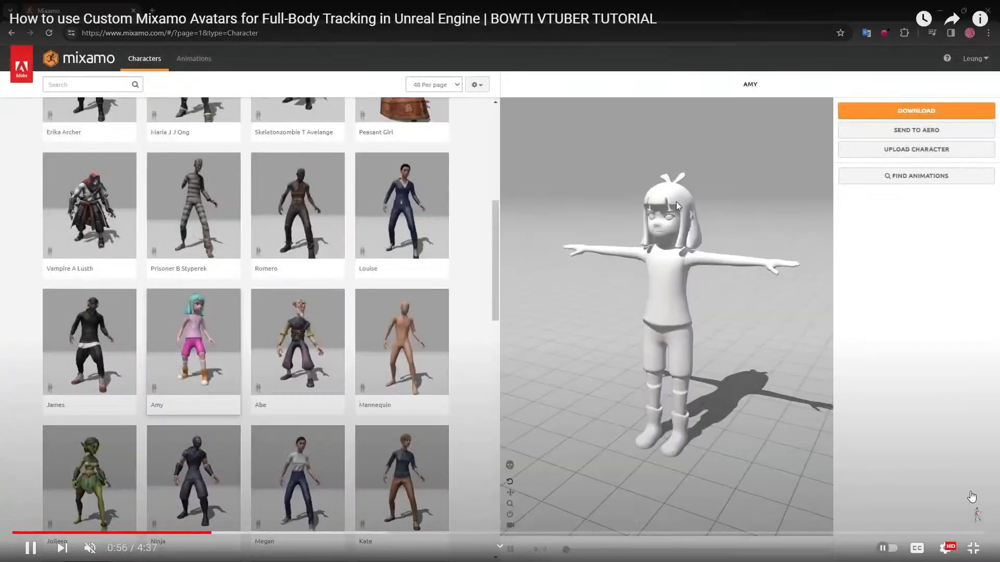
left_click(916, 111)
left_click(646, 192)
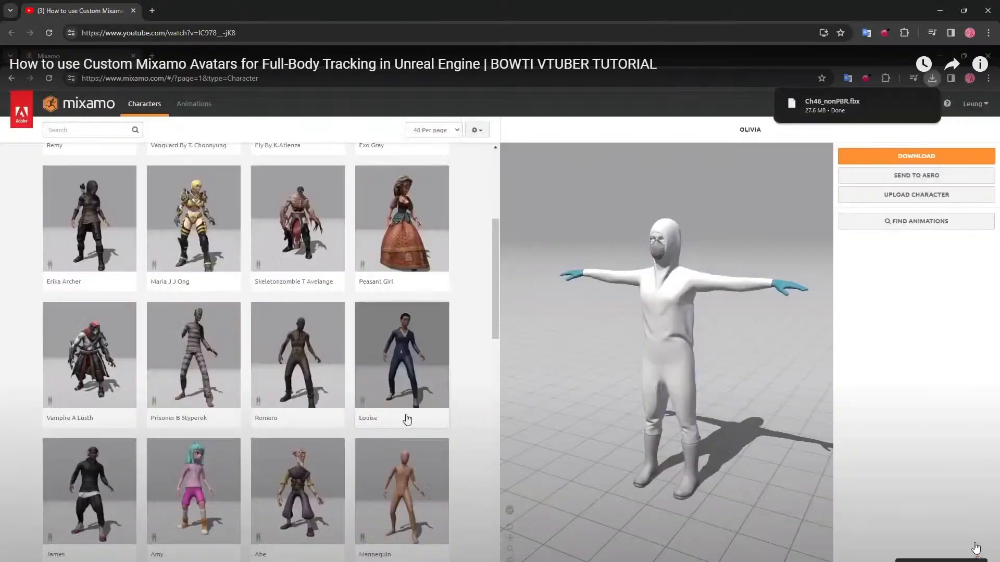
Leave the full-screen video and open the playlists of the OFF WORLD LIVE channel.
key("Escape")
left_click(554, 260)
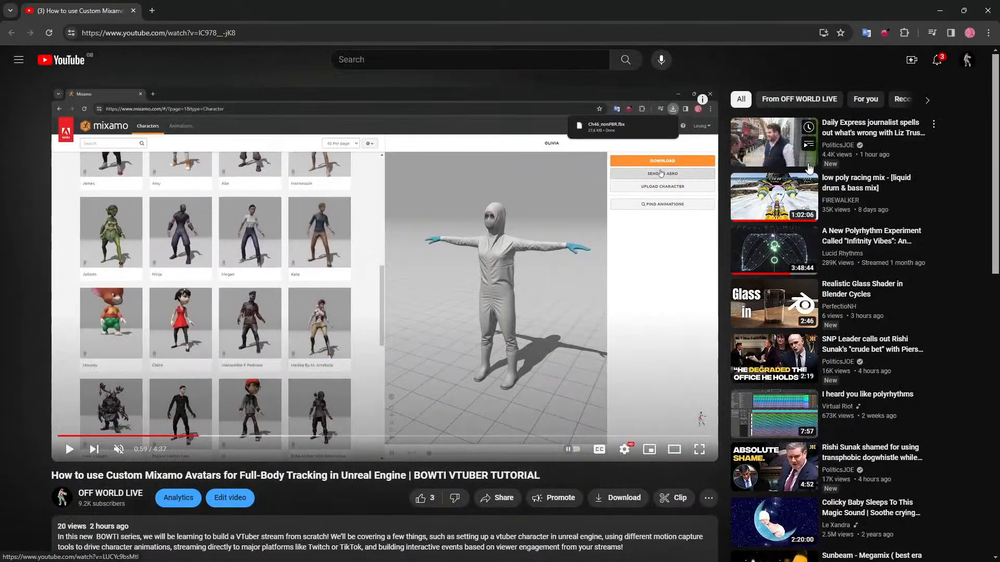
scroll(224, 338, "down", 2)
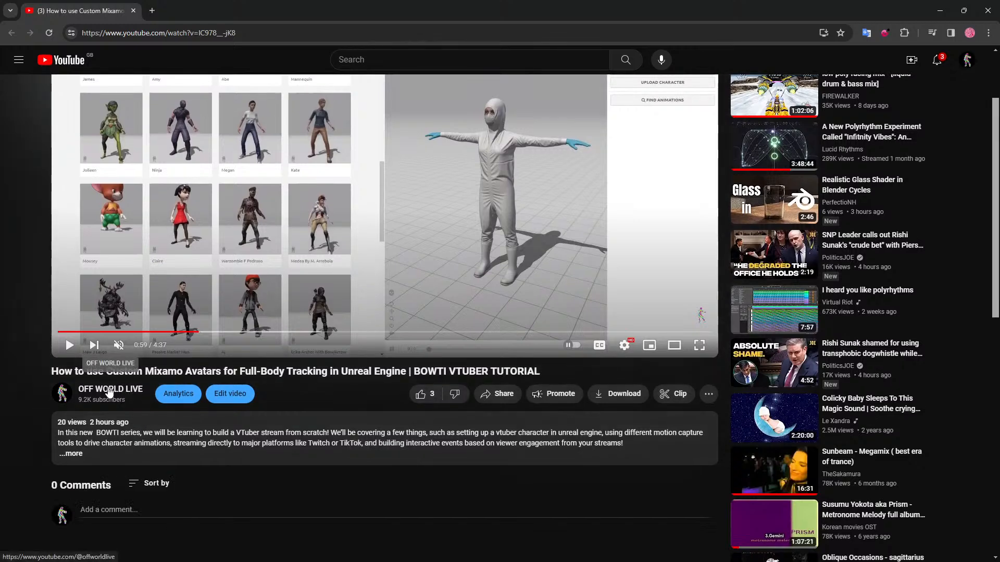
left_click(109, 393)
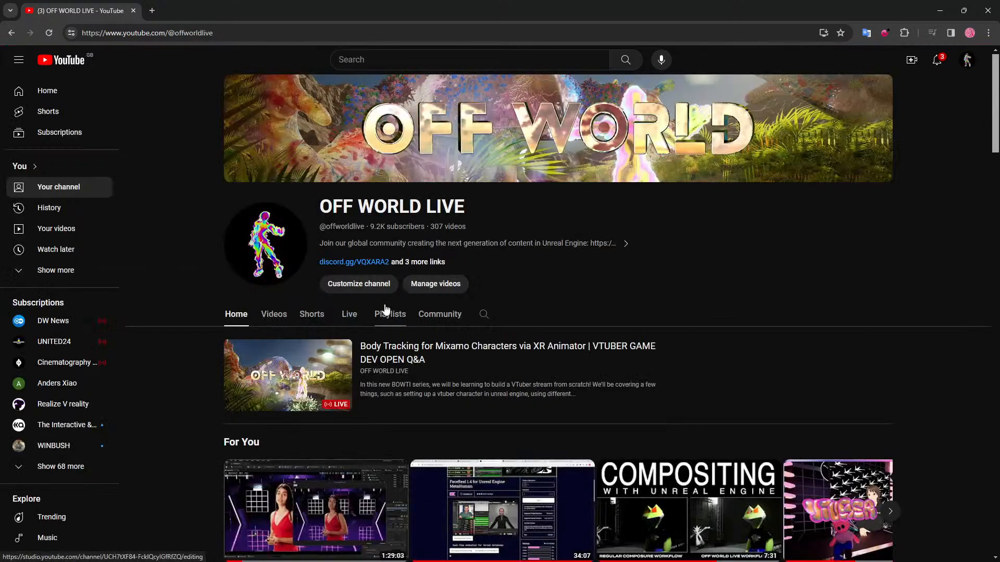
left_click(388, 315)
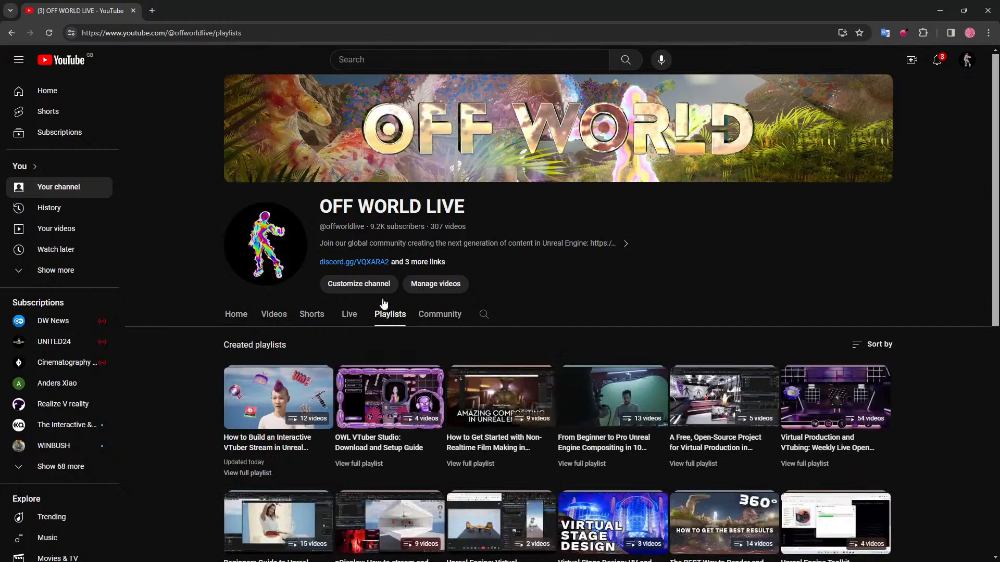
Open the interactive VTuber stream playlist and play its 12th video, about using custom Mixamo avatars for full-body tracking.
scroll(384, 307, "down", 2)
left_click(265, 288)
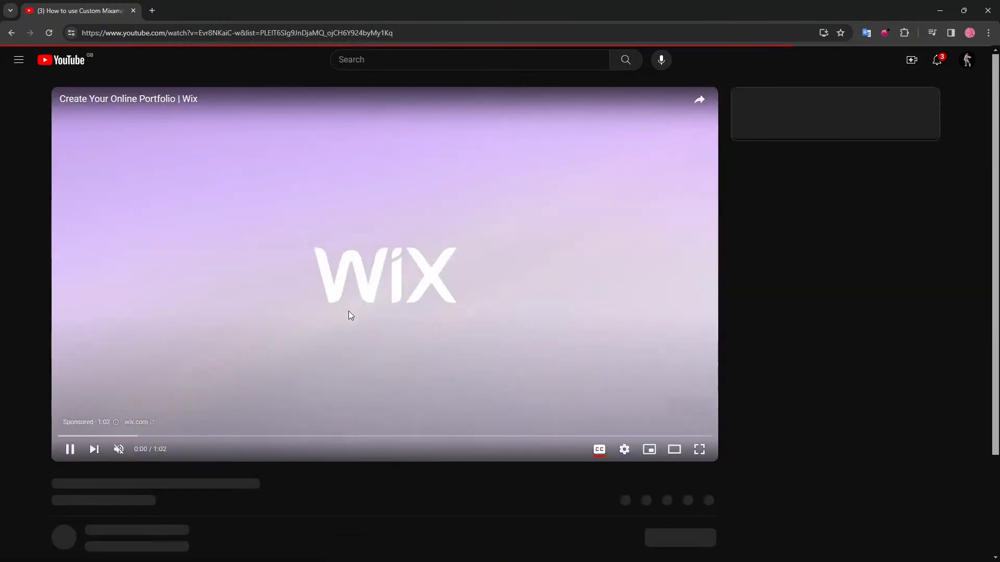
scroll(886, 330, "down", 4)
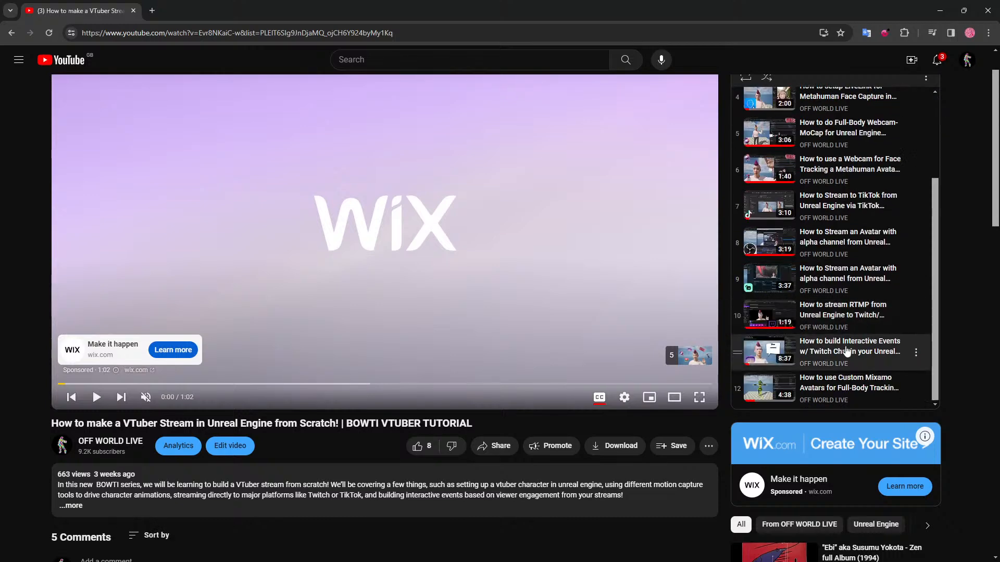
left_click(839, 385)
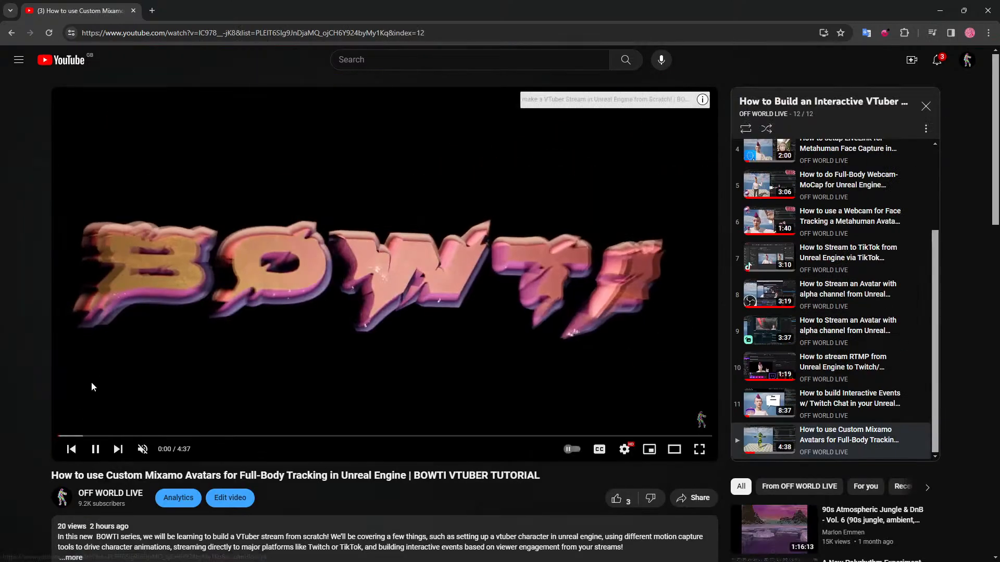
Pause the video, expand its description and open the Google Drive link for the free tutorial resources and assets.
left_click(108, 378)
scroll(278, 436, "down", 3)
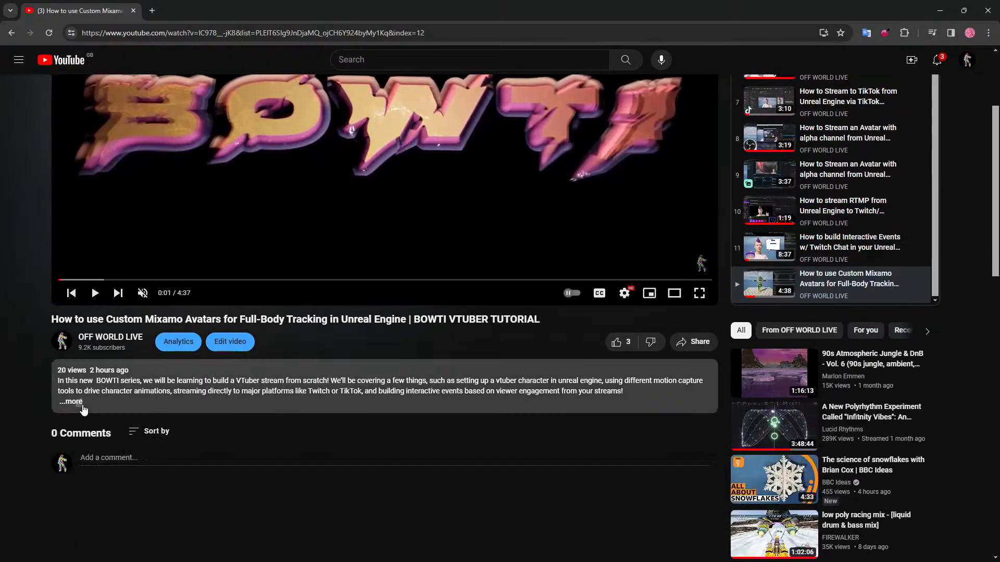
left_click(86, 415)
left_click_drag(85, 319, 354, 325)
left_click(184, 495)
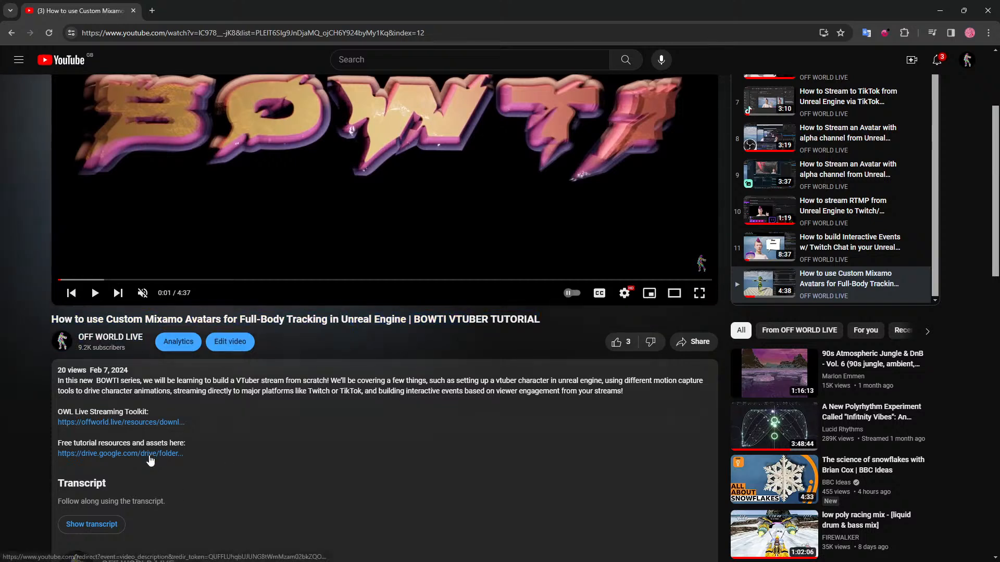
left_click(151, 454)
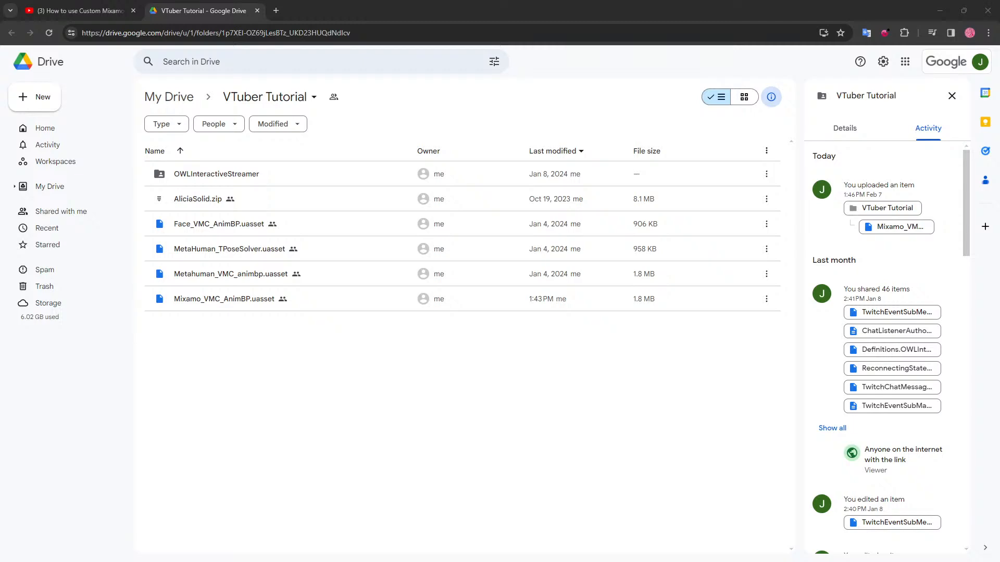
In File Explorer, open the VTuberTutorial project's Content folder and check for Mixamo_VMC_AnimBP.uasset.
left_click_drag(774, 129, 685, 67)
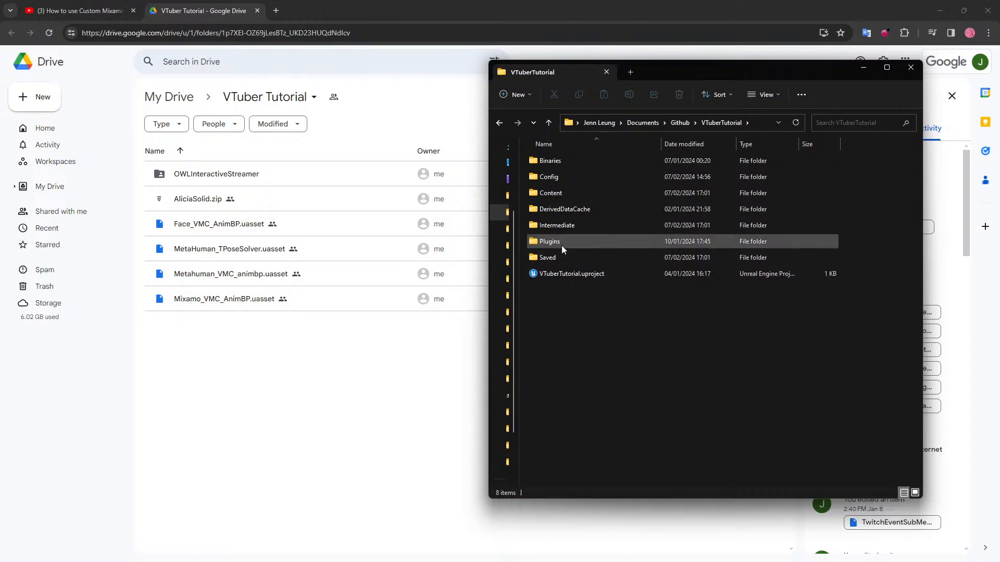
double_click(565, 194)
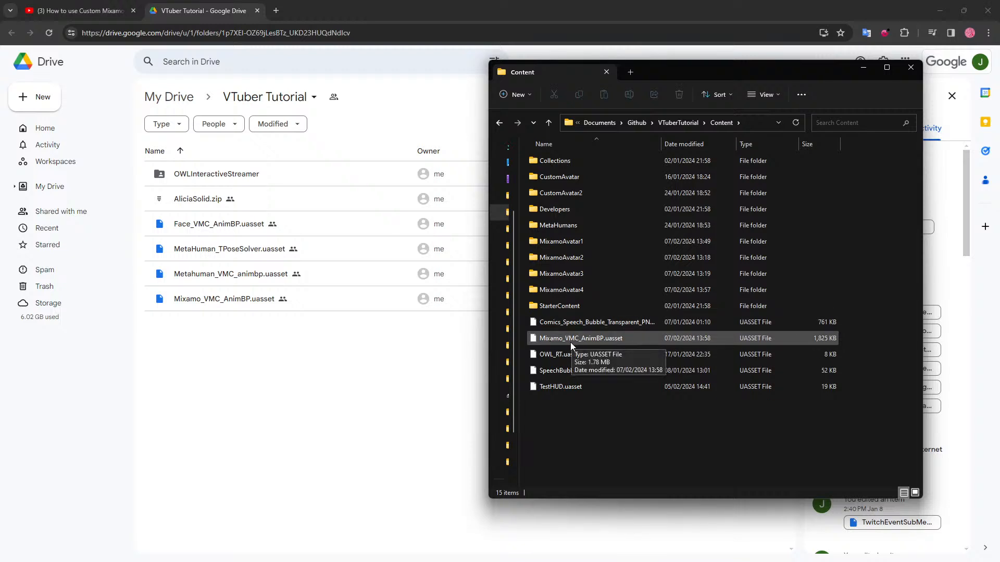
left_click(860, 69)
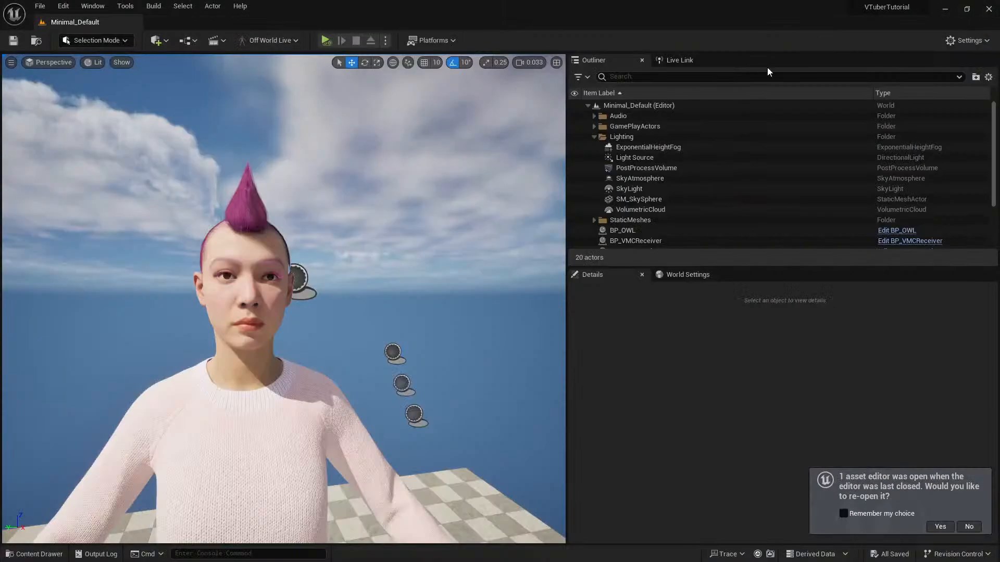
In Unreal Engine, open the project content, collapse the VRM4U Content folder and decline reopening the last asset editor.
right_click_drag(388, 284, 364, 305)
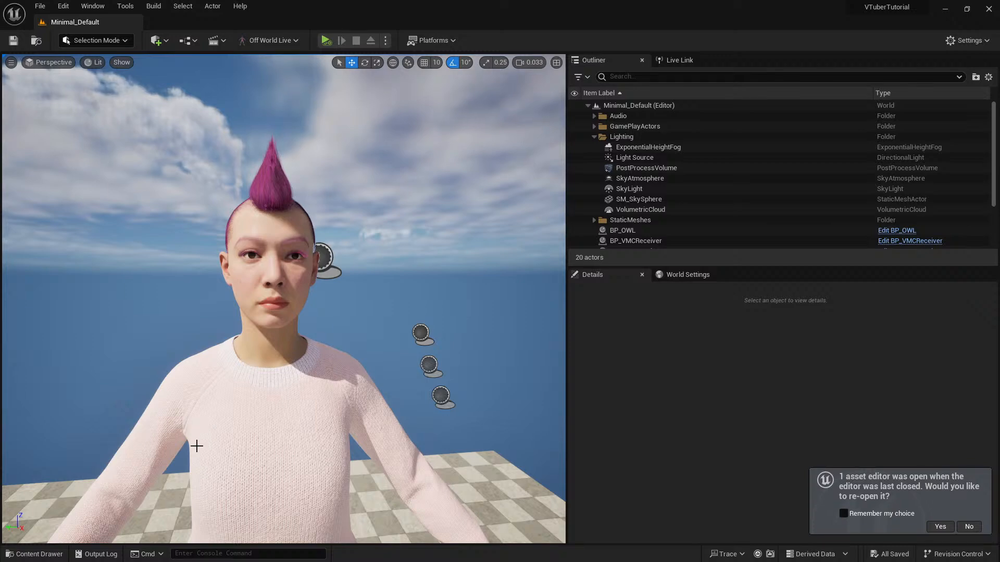
left_click(34, 554)
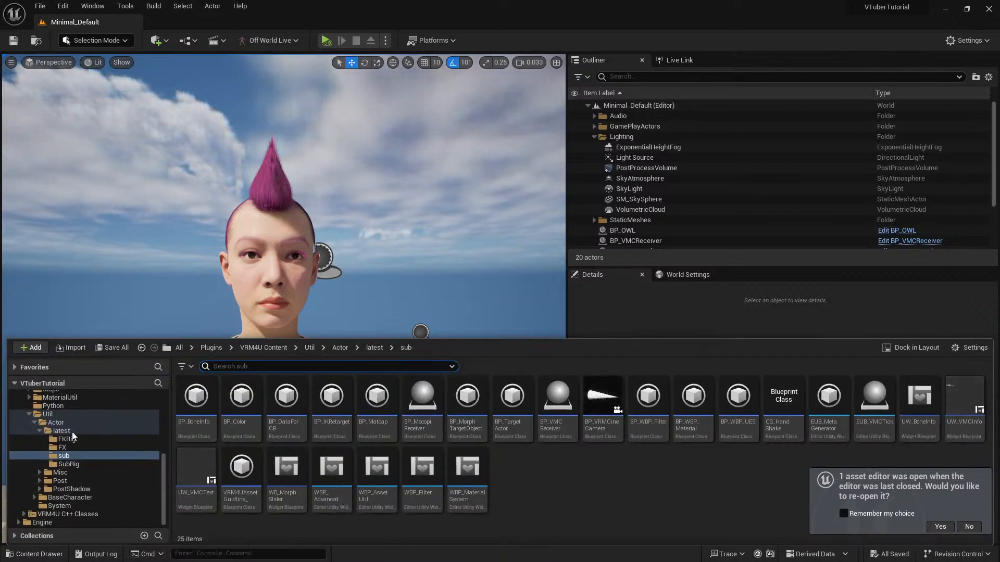
scroll(44, 423, "up", 5)
scroll(47, 424, "up", 1)
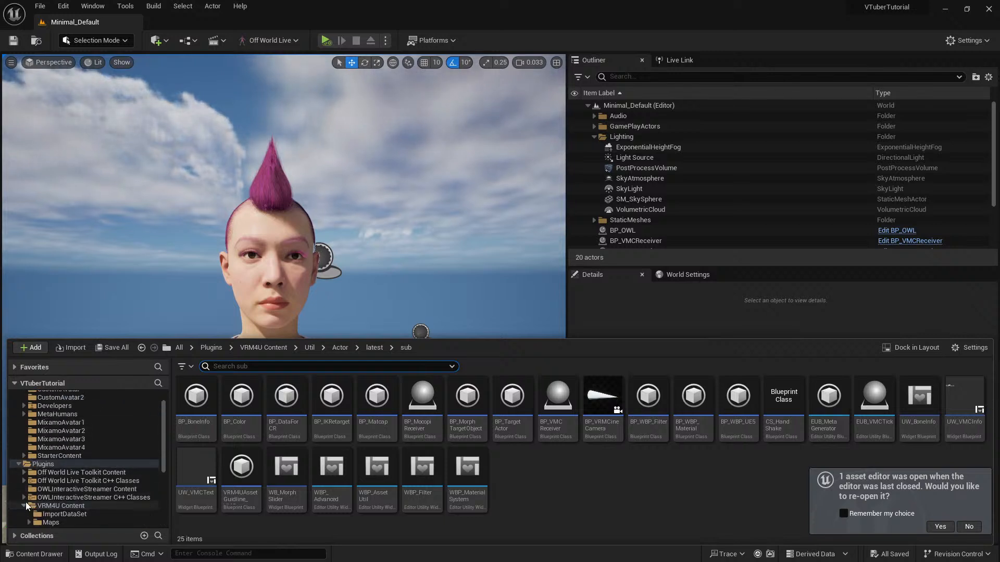
left_click(25, 505)
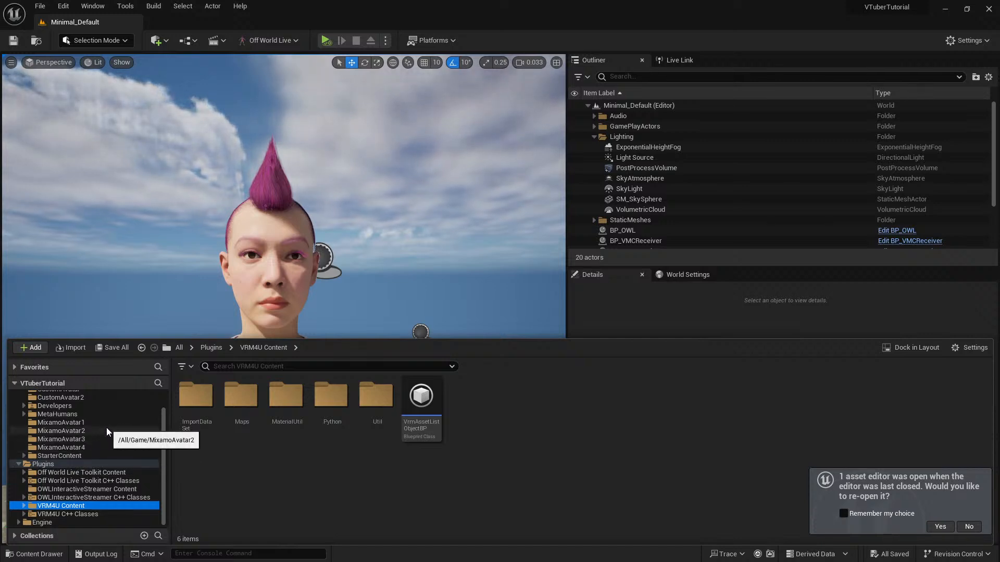
scroll(99, 429, "up", 3)
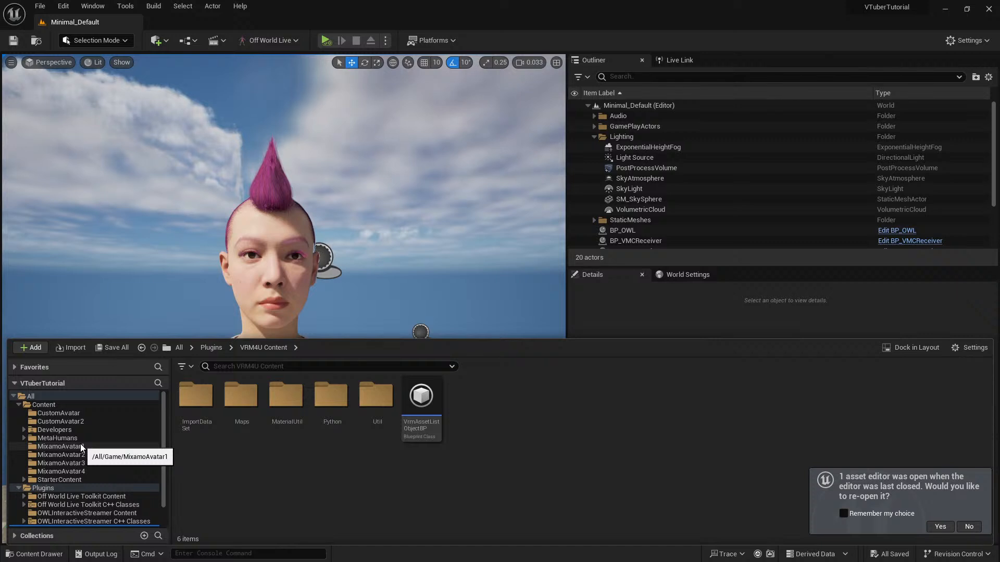
left_click(969, 528)
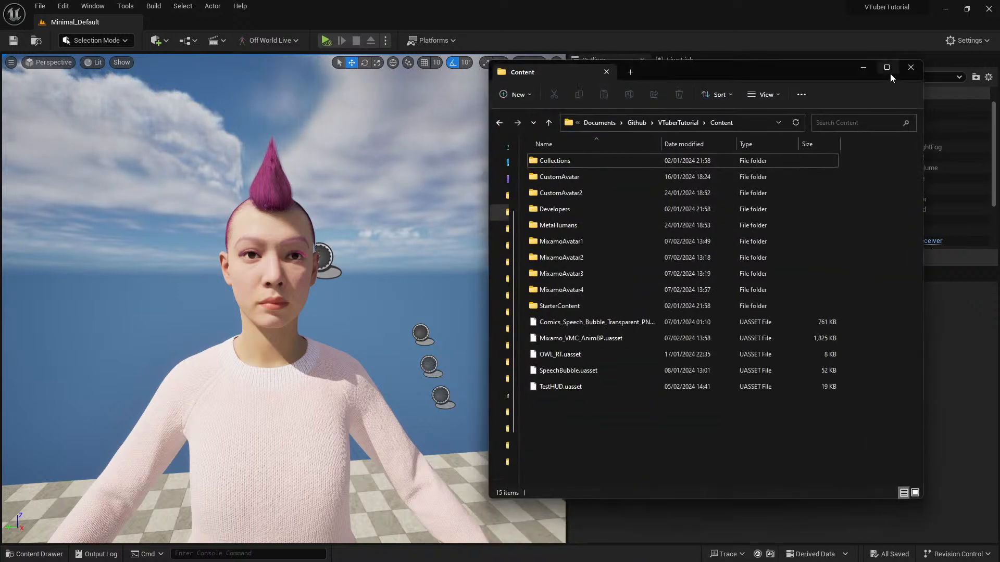
Switch to the browser and open Mixamo's character library in a new tab.
left_click(865, 73)
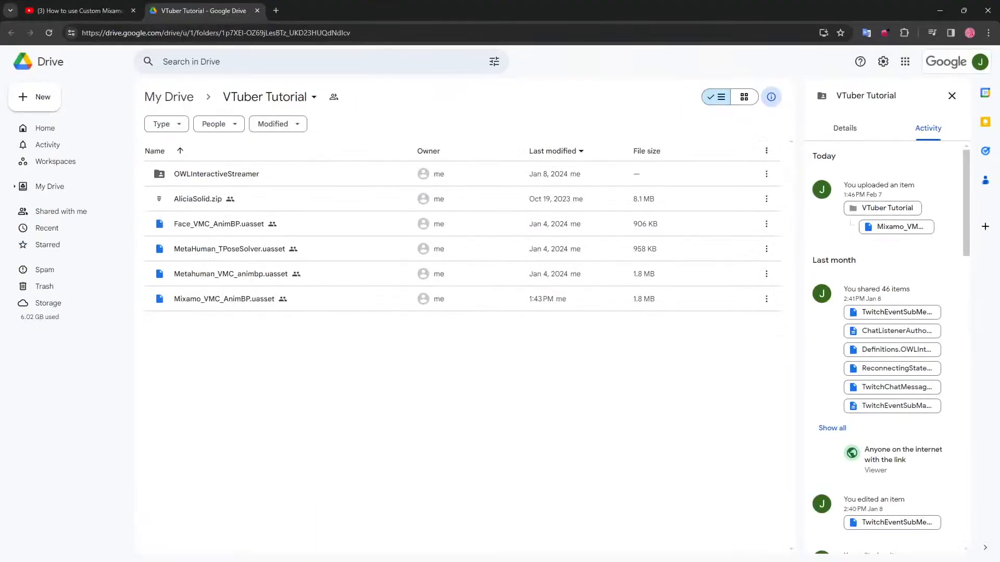
left_click(275, 13)
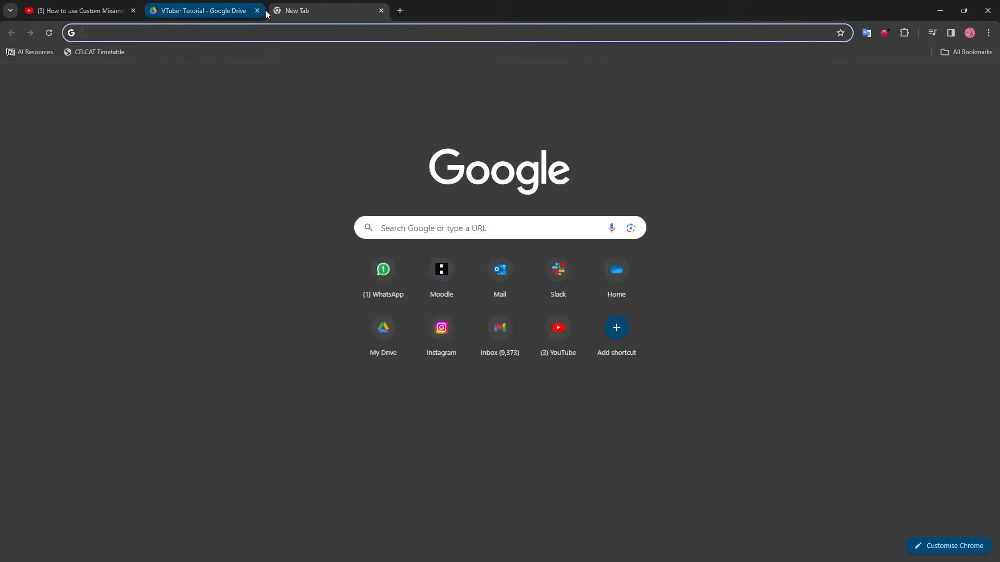
type("mixa")
key("Return")
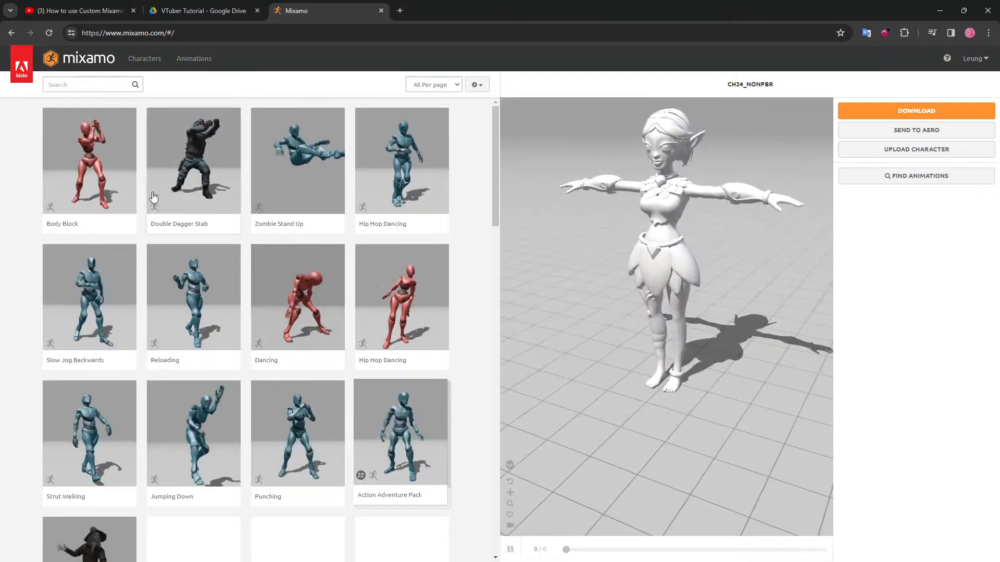
left_click(144, 62)
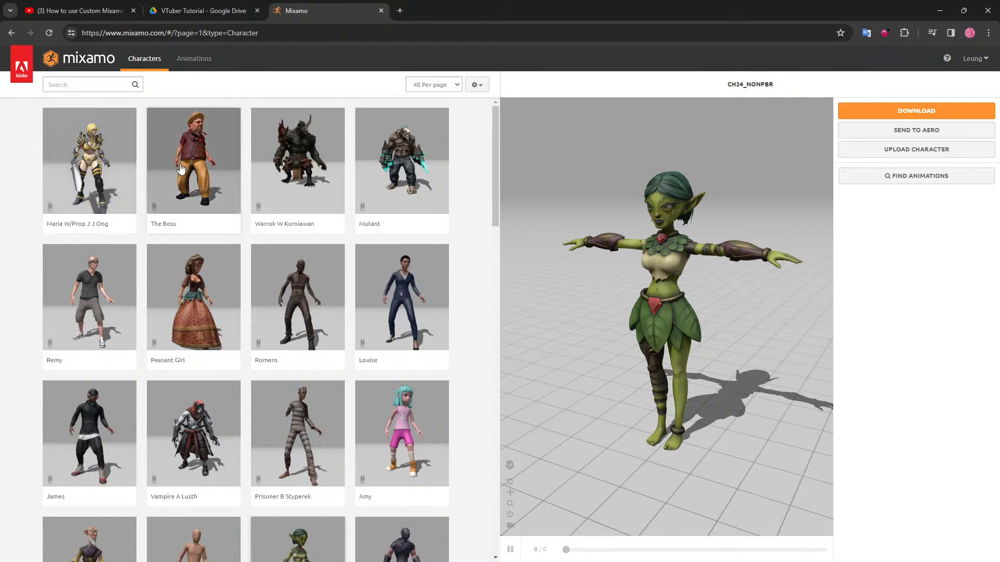
left_click(420, 281)
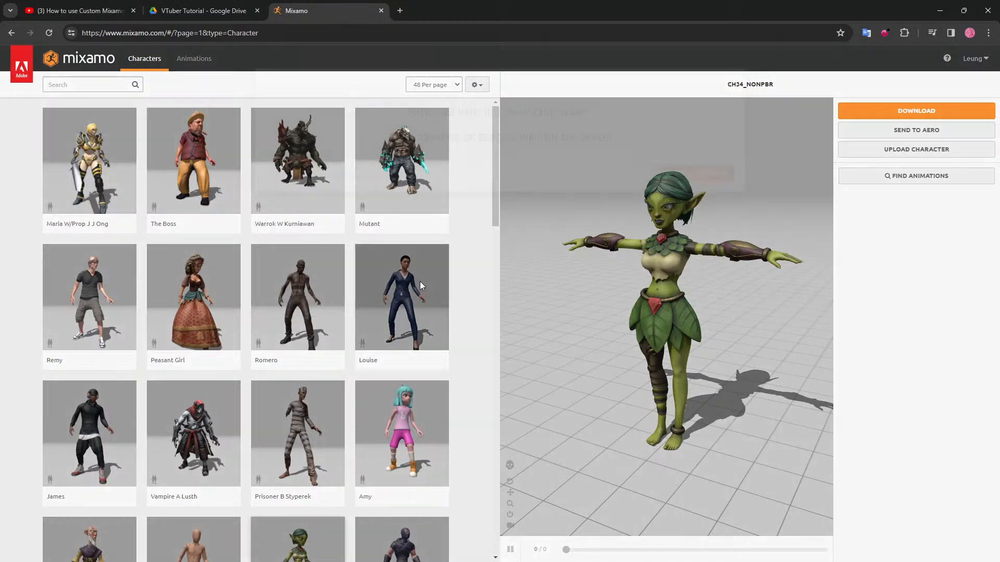
left_click(730, 110)
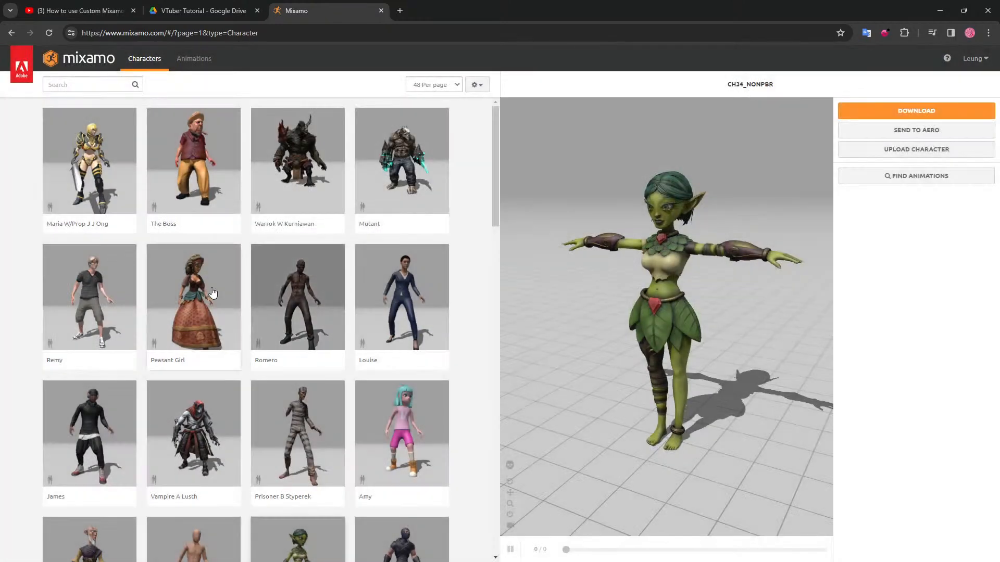
left_click(888, 110)
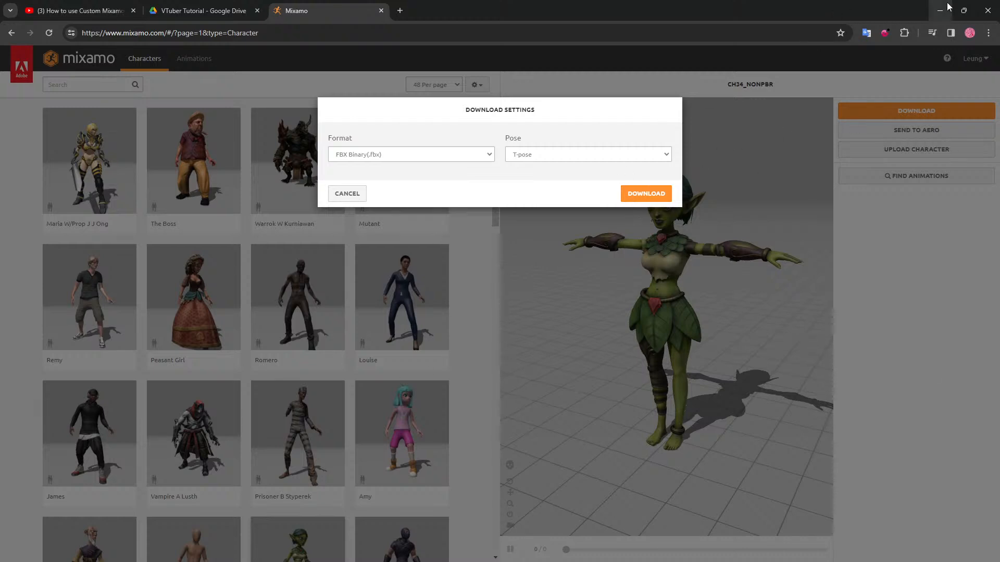
left_click(348, 193)
Load the Mousey character in place of the current one and download it as FBX Binary in T-pose.
scroll(419, 331, "down", 3)
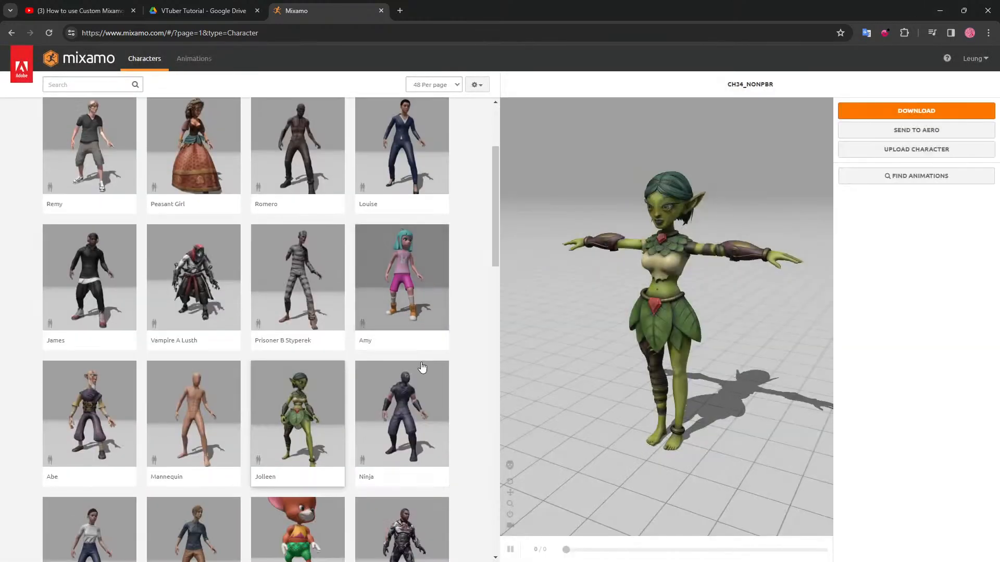
scroll(333, 372, "down", 2)
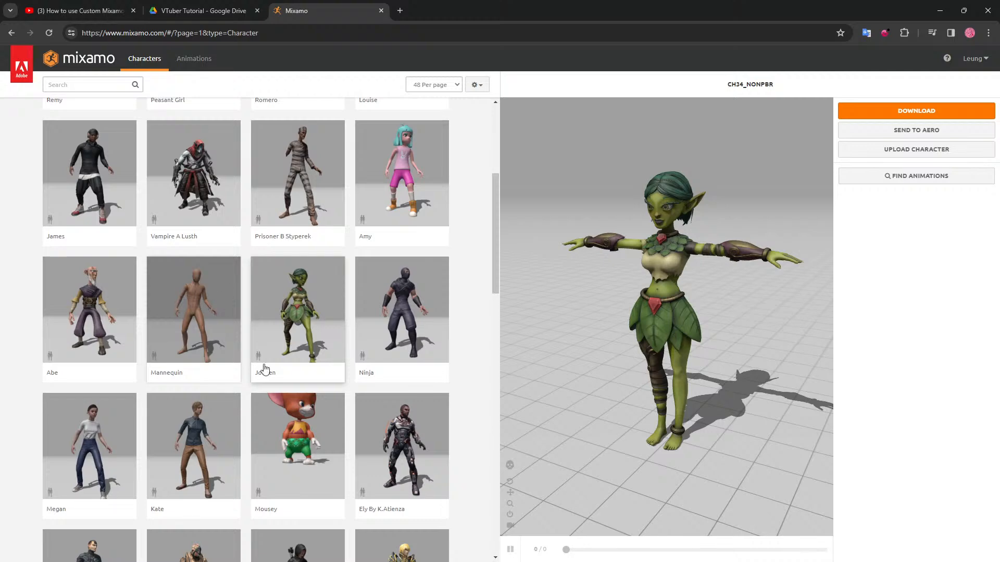
scroll(263, 364, "down", 4)
left_click(296, 265)
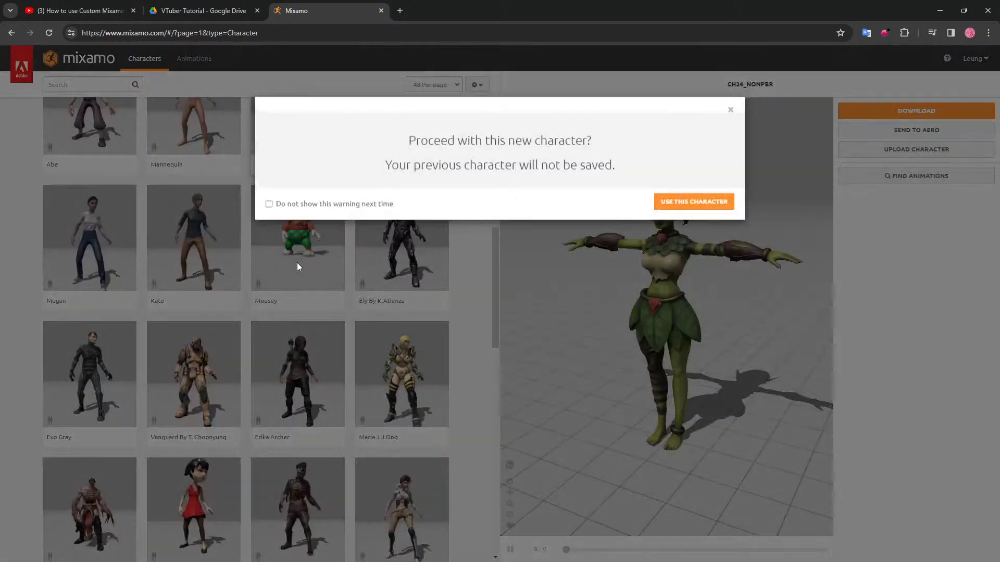
left_click(672, 202)
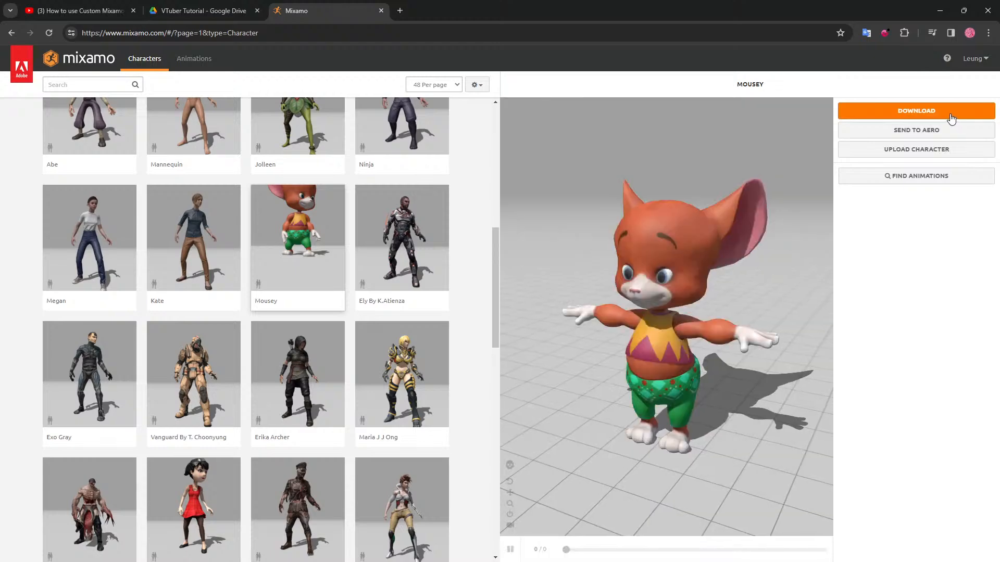
left_click(950, 114)
left_click(633, 197)
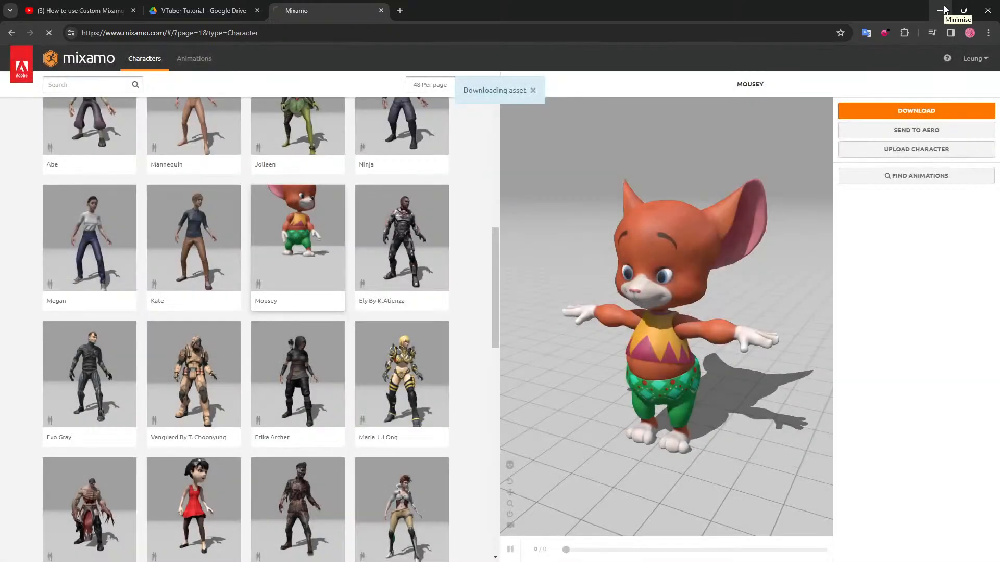
Switch to Unreal Engine, collapse the Plugins folder in the project content and open the StarterContent folder.
left_click(944, 10)
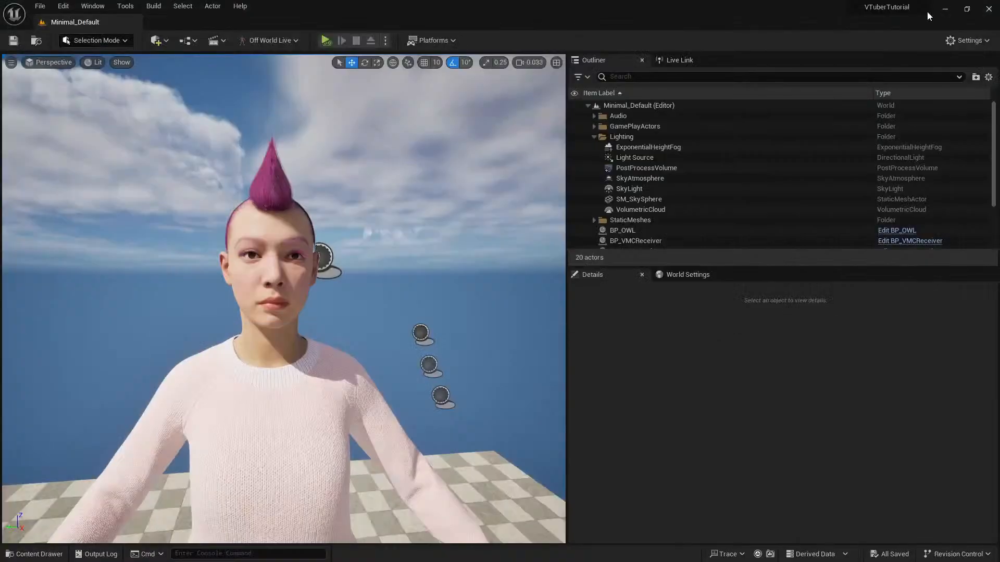
left_click(34, 553)
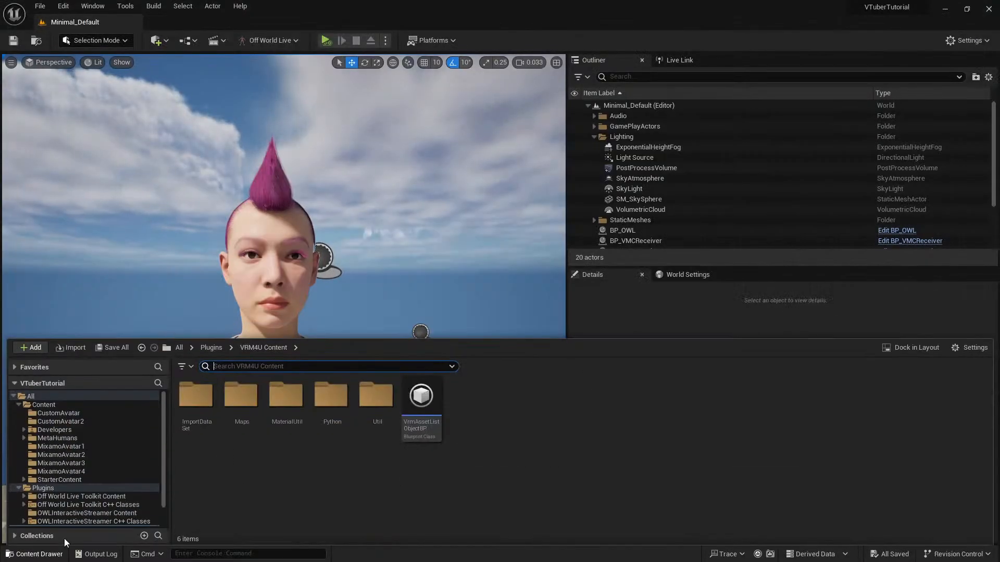
scroll(86, 471, "down", 3)
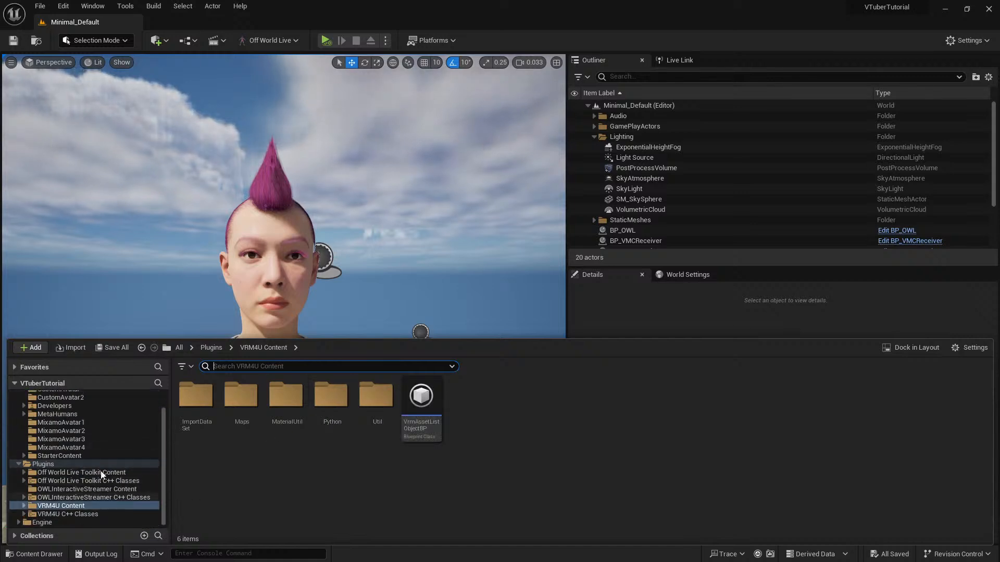
scroll(101, 471, "up", 3)
scroll(103, 516, "down", 3)
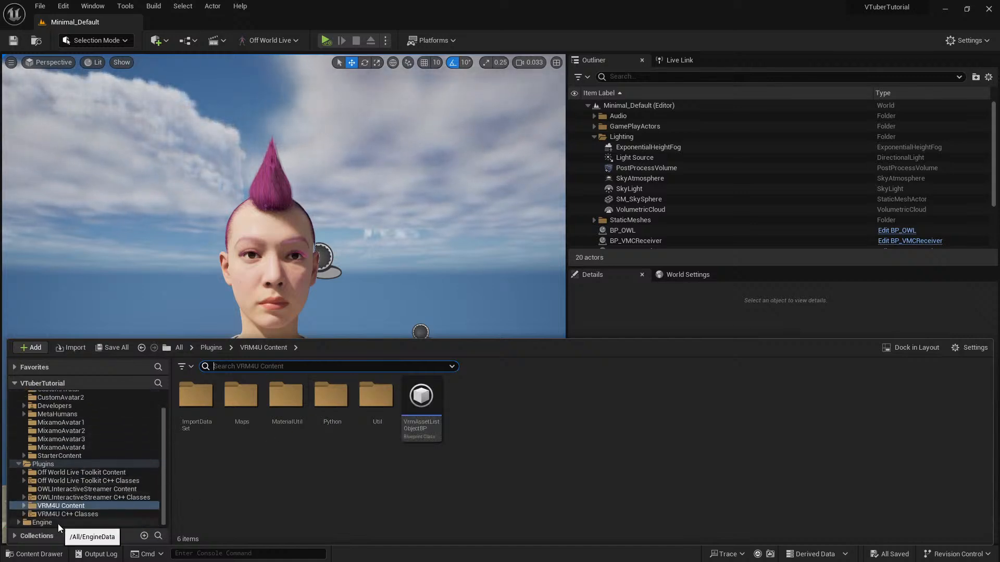
left_click(19, 462)
left_click(72, 479)
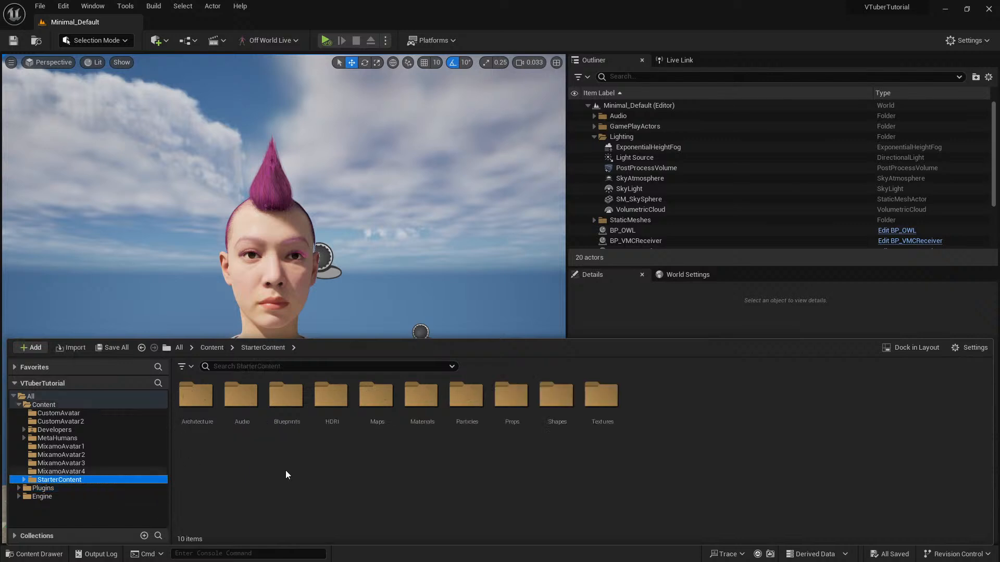
Open the MixamoMap level from StarterContent's Maps folder and delete the green elf avatar from the scene.
left_click(396, 396)
double_click(396, 397)
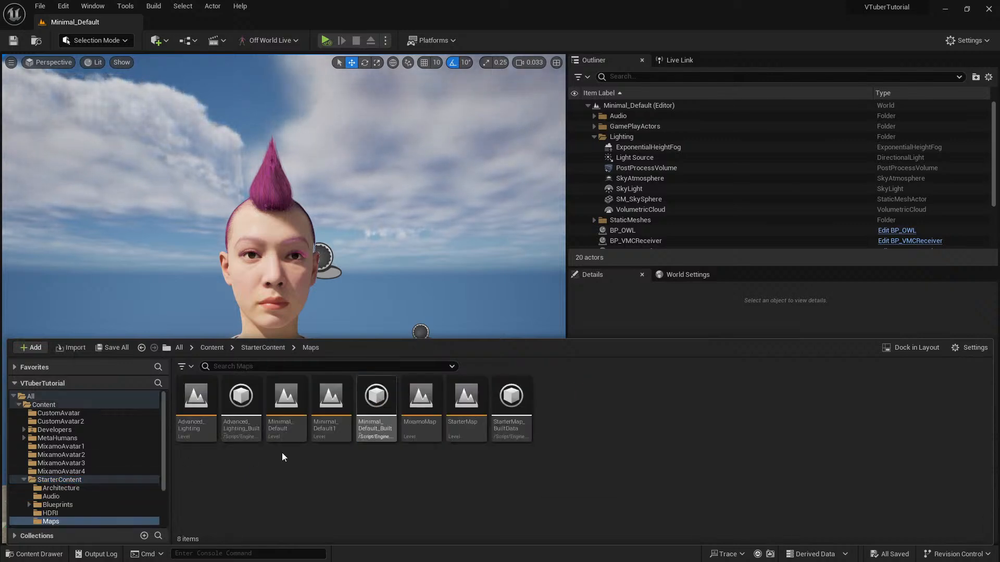
double_click(421, 400)
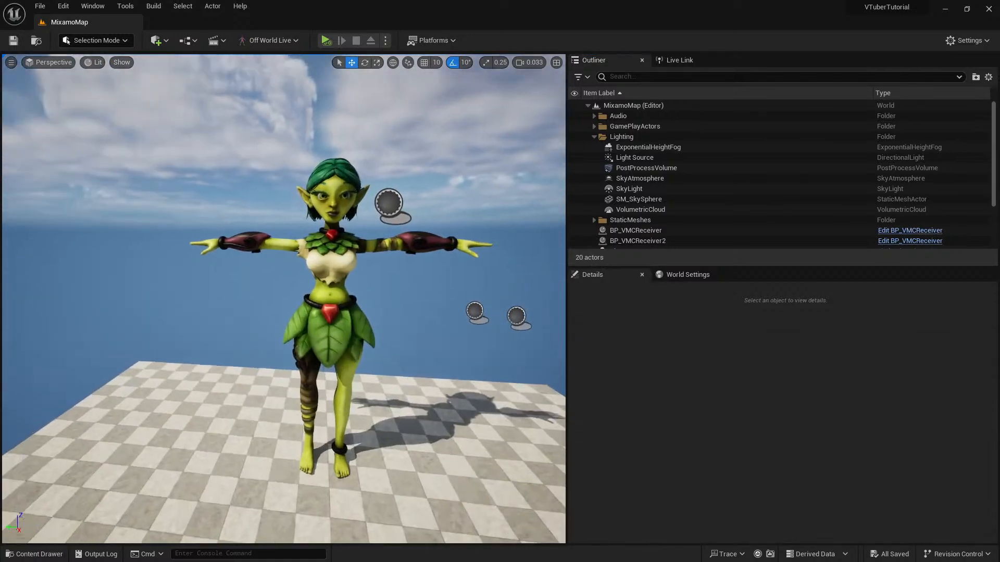
left_click(273, 295)
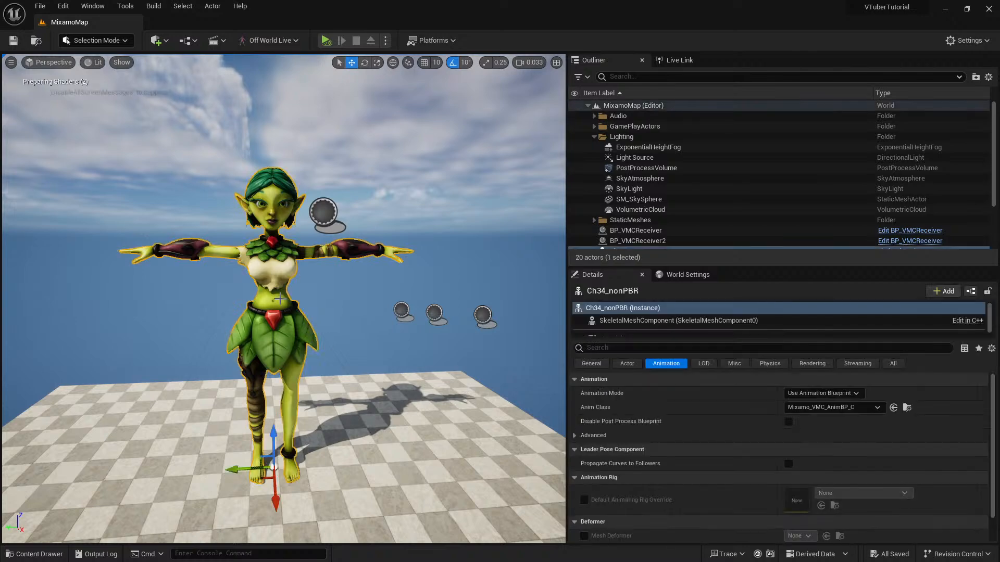
key("Delete")
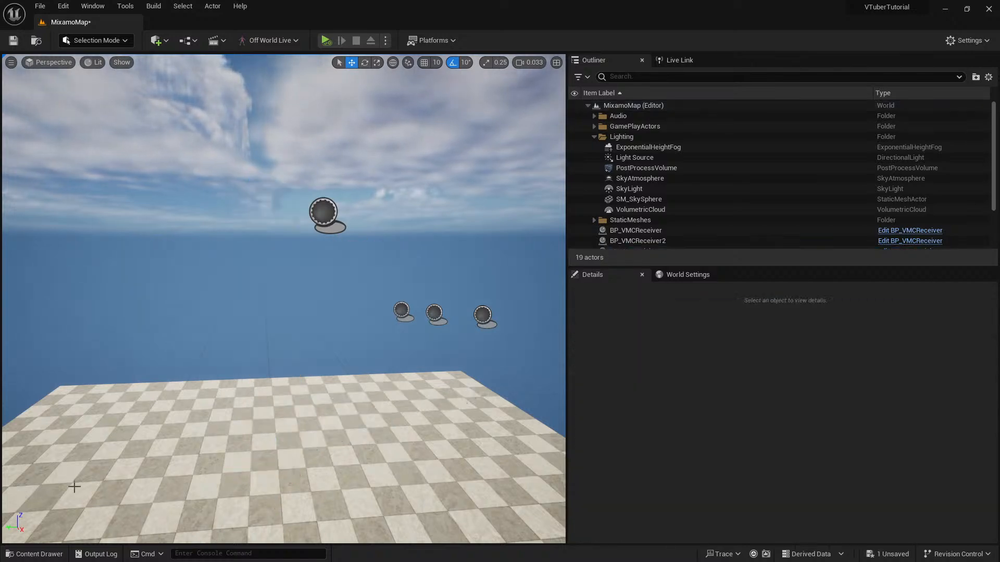
Create a folder named MixamoAvatar5 in the project's Content folder and open it.
left_click(34, 554)
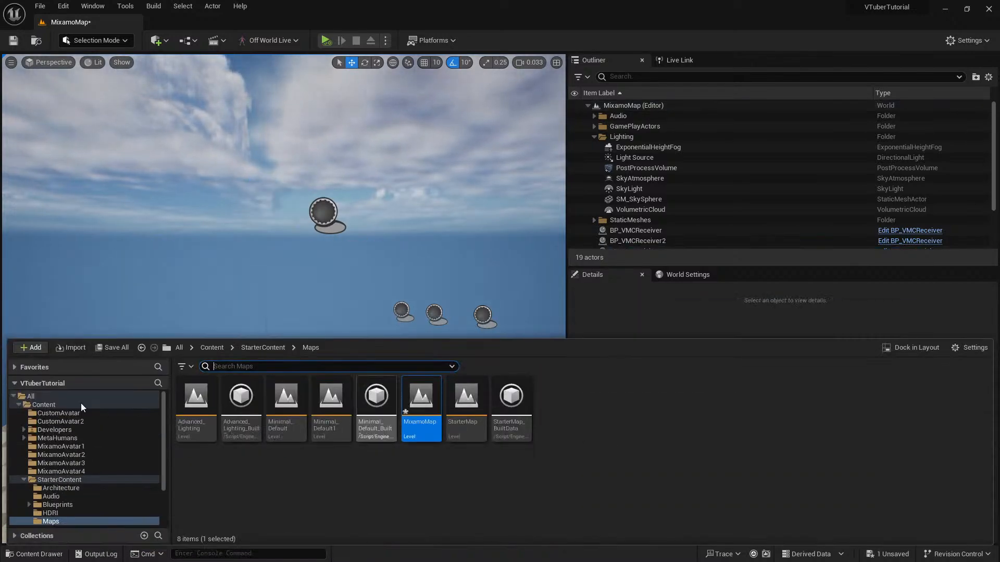
left_click(51, 406)
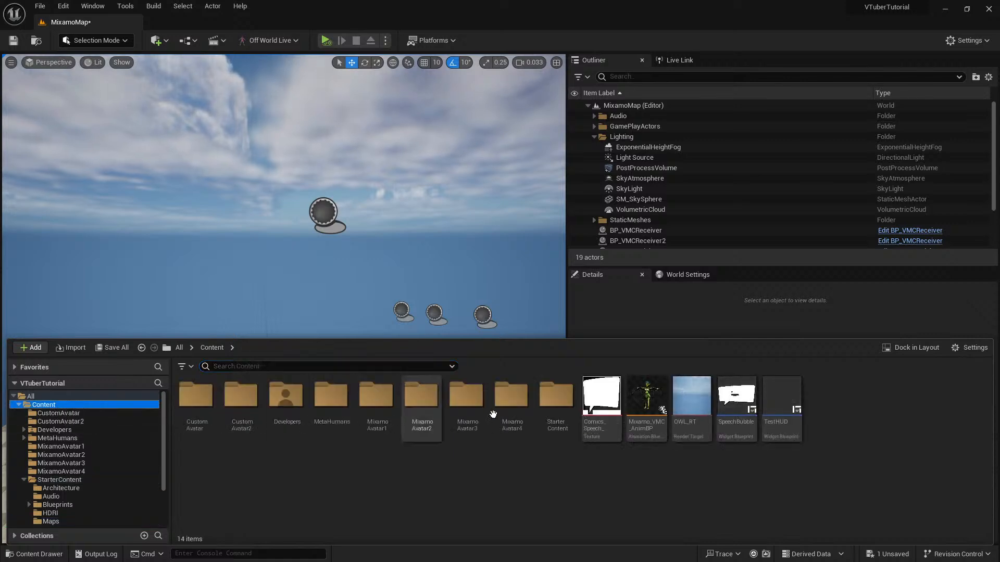
right_click(411, 514)
left_click(472, 174)
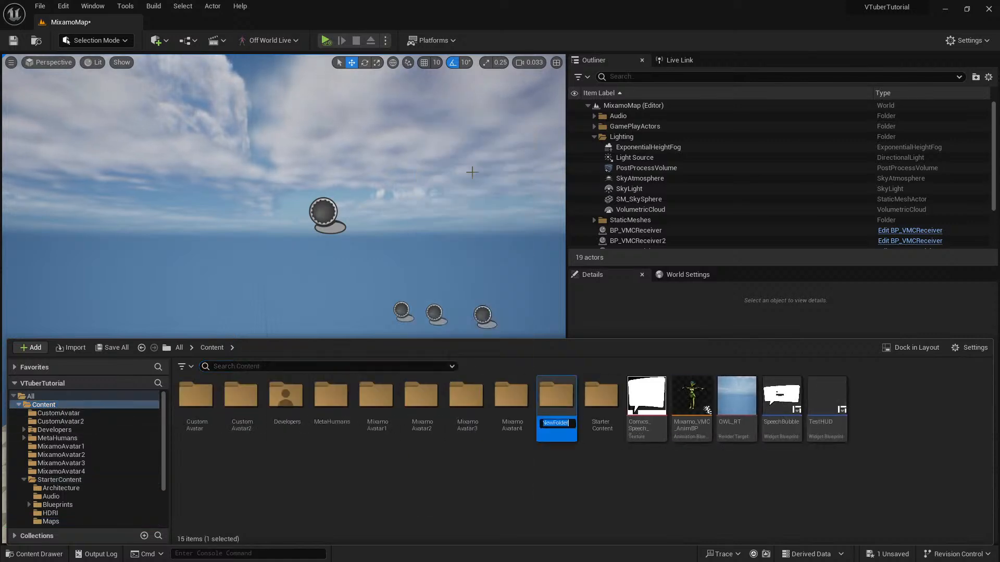
type("MixamoA")
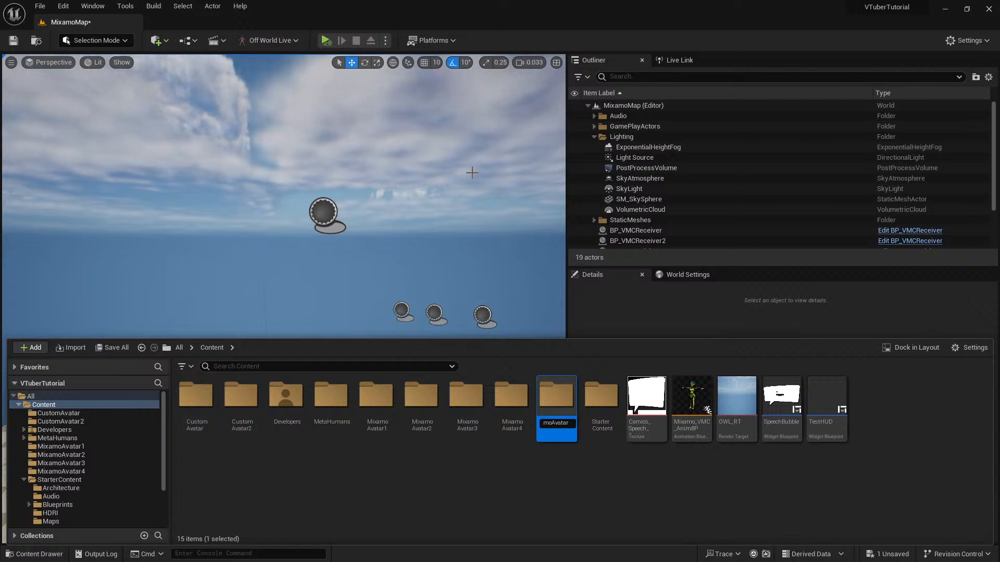
key("Return")
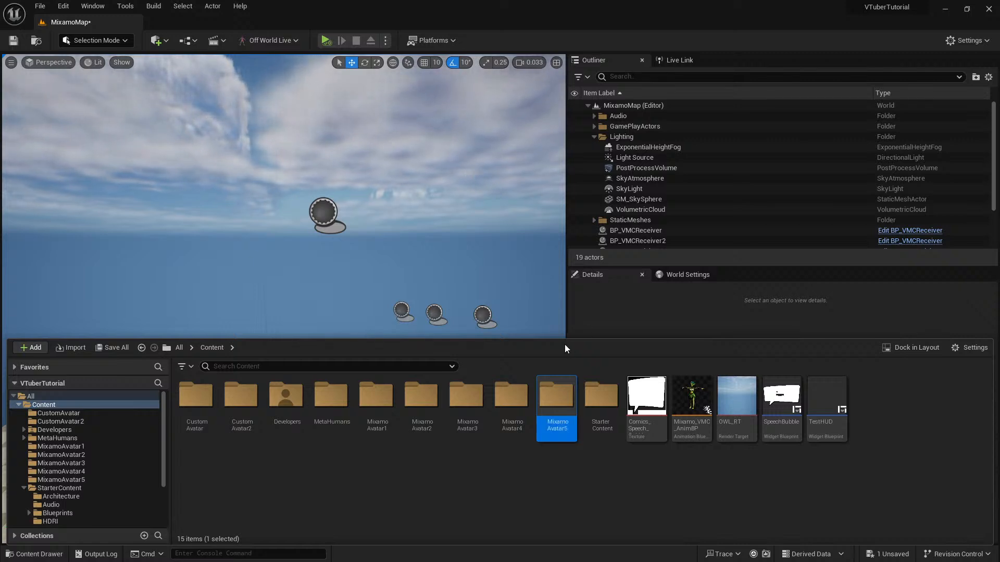
double_click(556, 397)
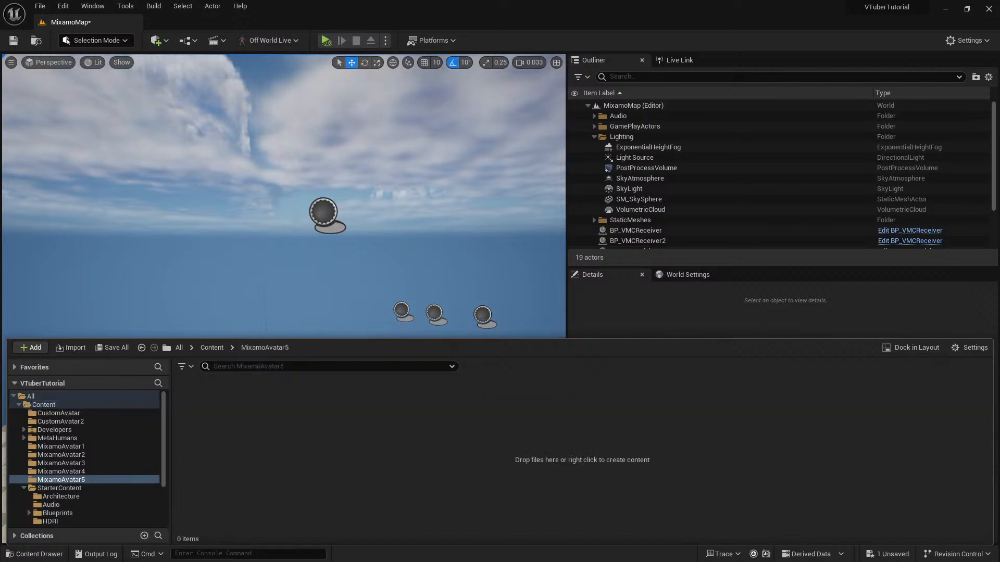
Bring the downloaded Mousey FBX file from File Explorer into the MixamoAvatar5 folder to start its import.
key("alt+Tab")
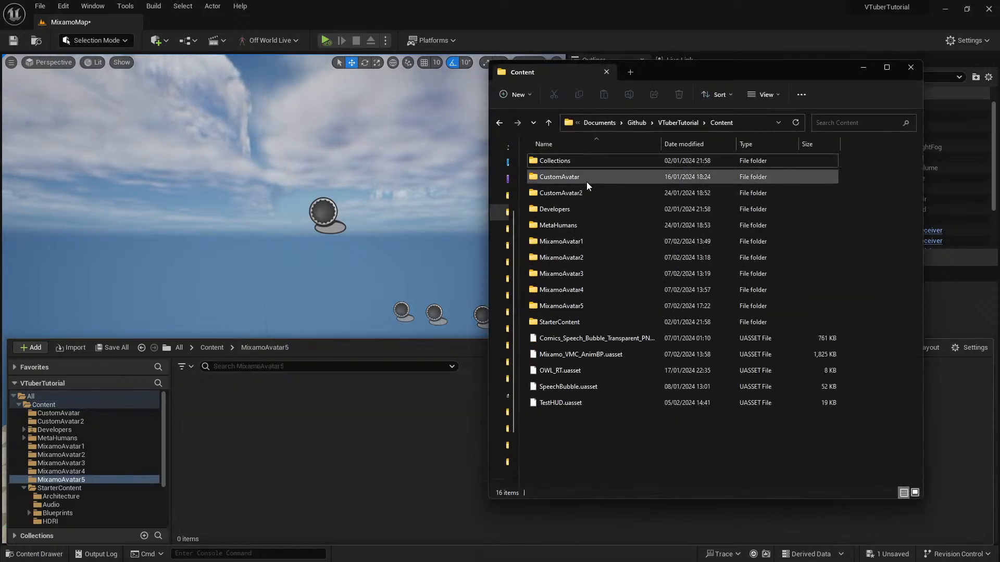
left_click_drag(653, 73, 999, 73)
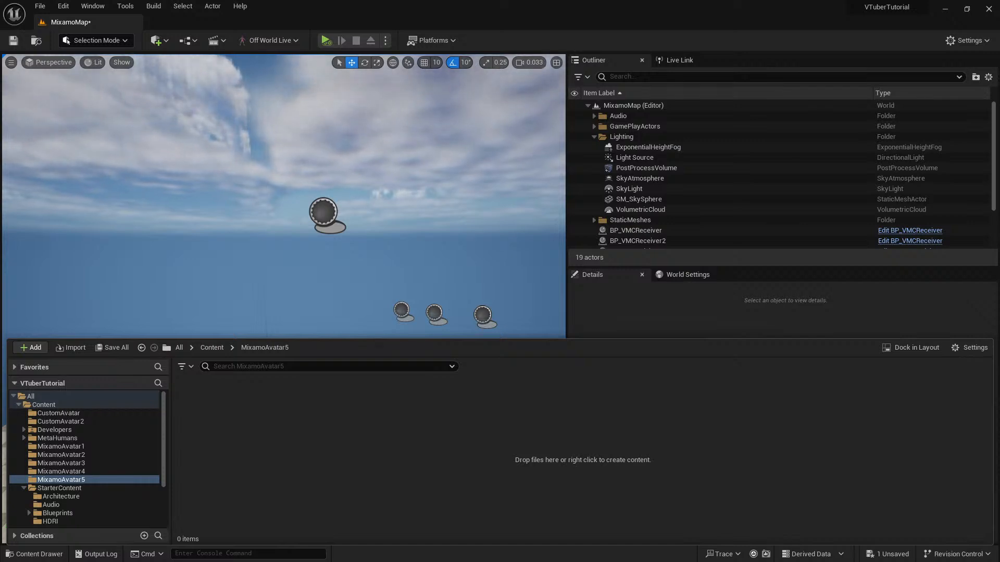
left_click_drag(543, 431, 540, 433)
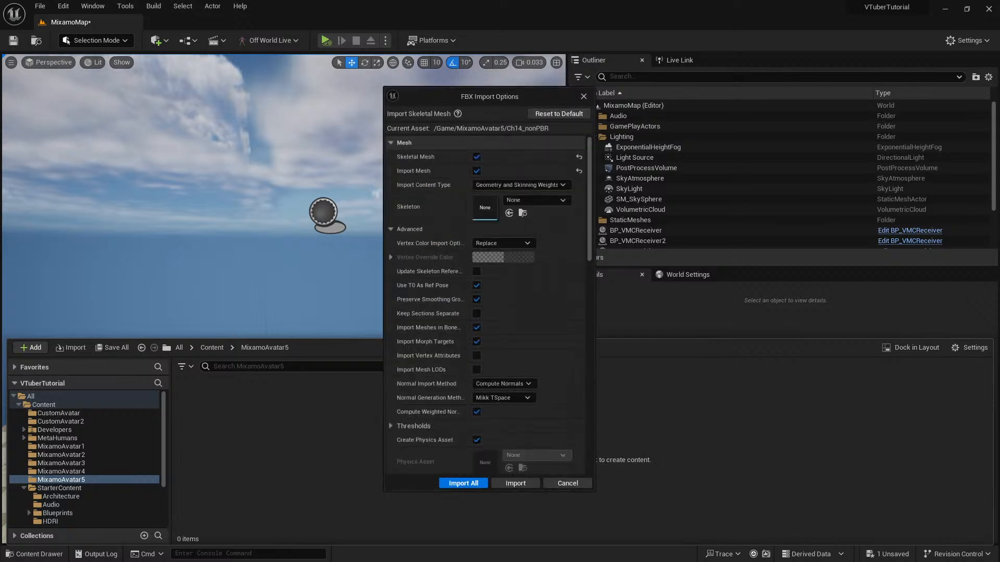
Assign Ch46_nonPBR_Skeleton as the skeleton in the FBX import options and import everything.
mouse_move(519, 99)
left_mouse_down()
mouse_move(491, 92)
mouse_move(523, 96)
left_mouse_up()
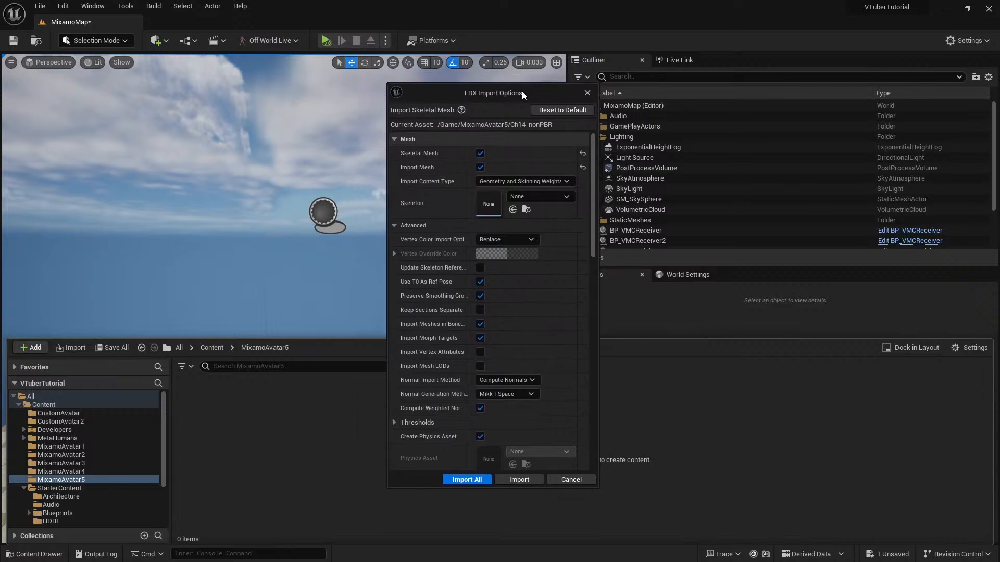
left_click(521, 198)
mouse_move(589, 329)
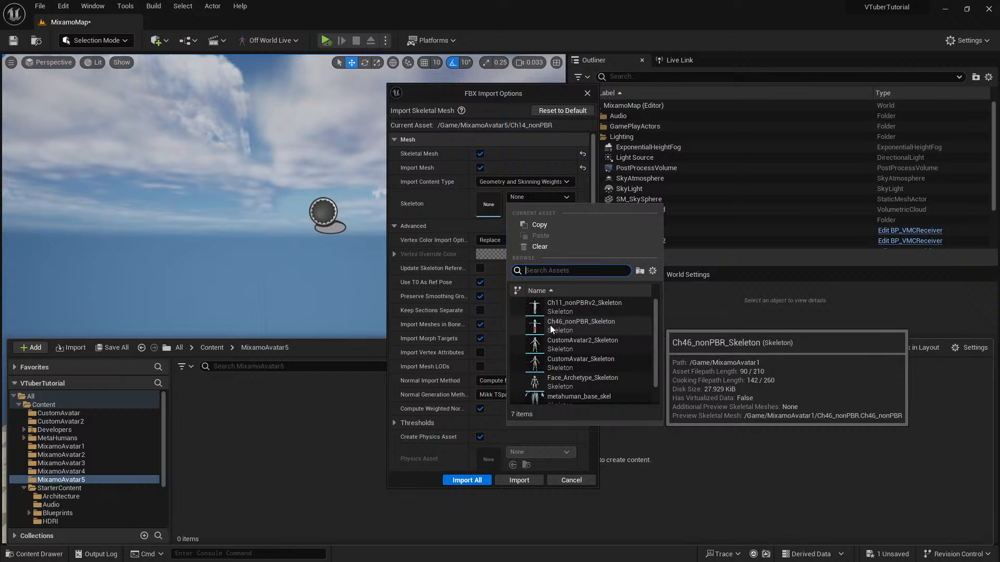
left_click(565, 323)
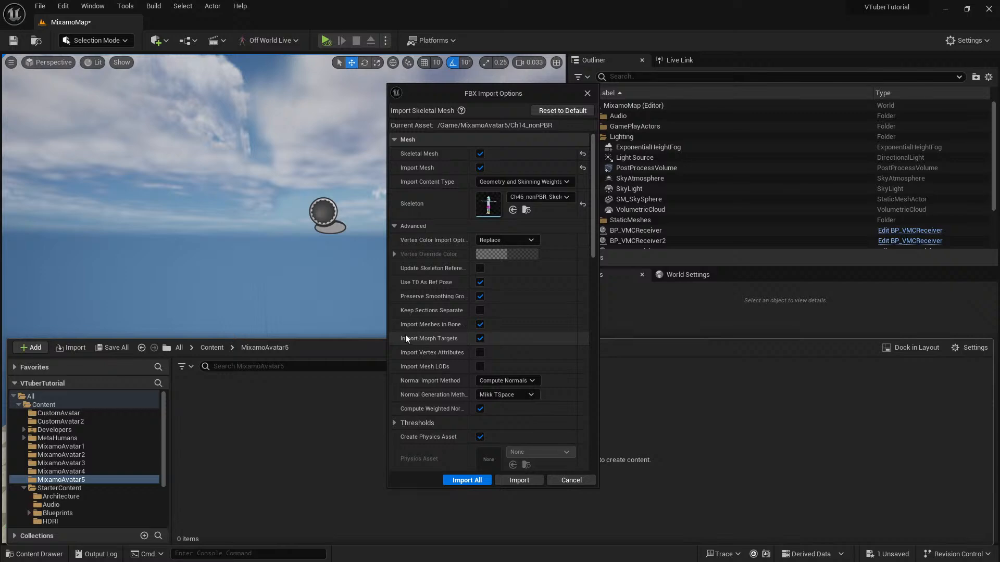
left_click(467, 480)
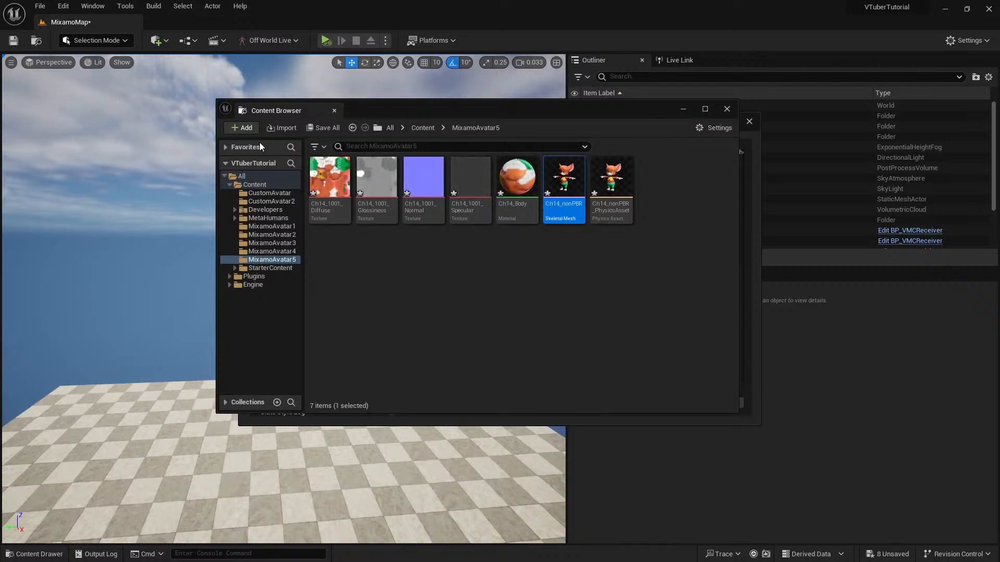
Save all the imported Mousey assets and the MixamoMap level, and close the floating windows.
left_click(322, 128)
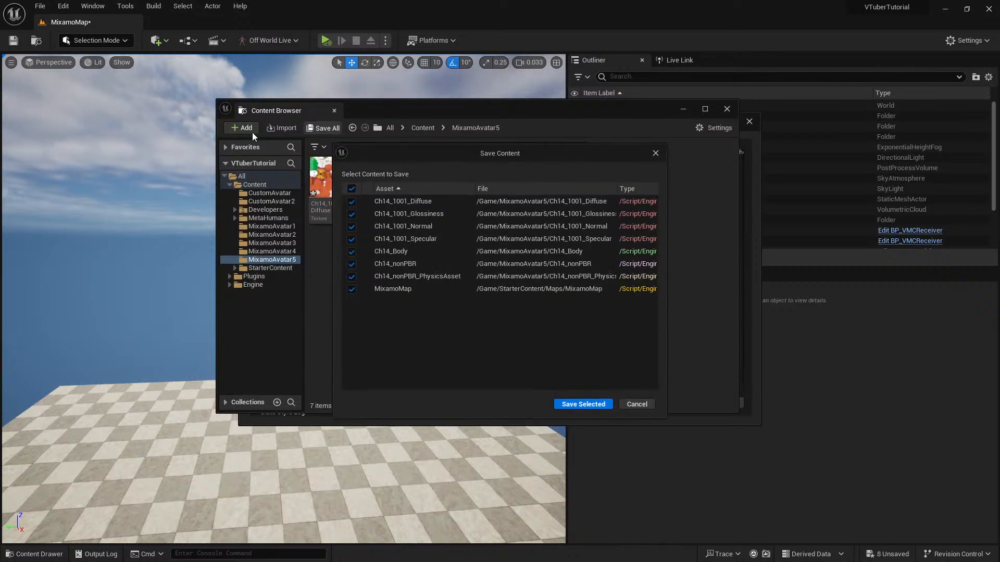
left_click(584, 404)
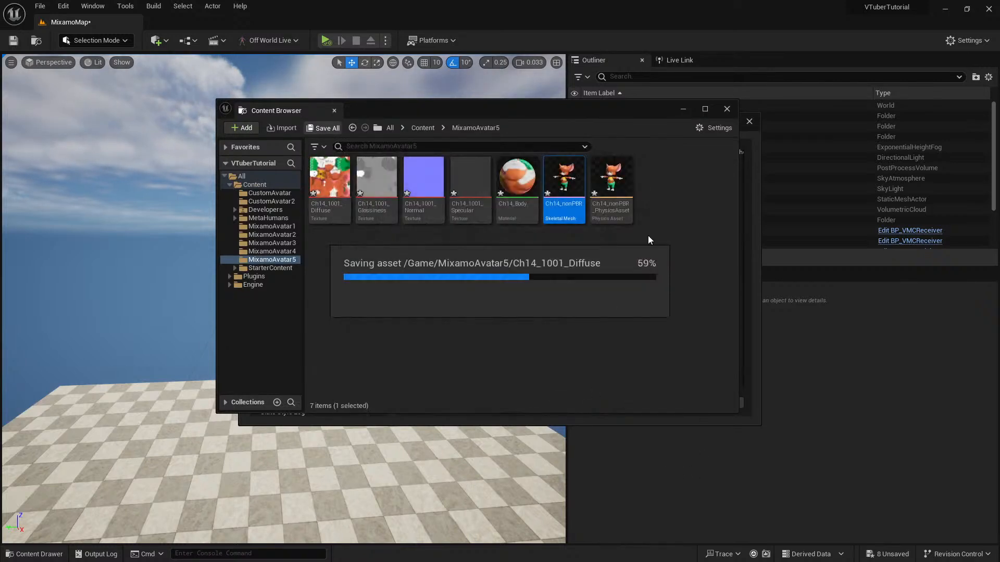
left_click(727, 109)
left_click(750, 121)
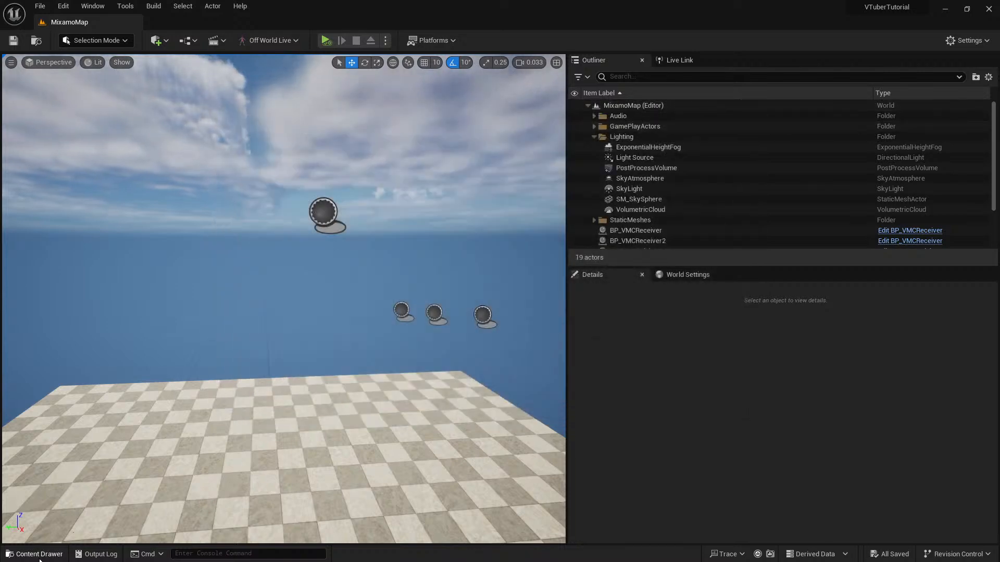
Switch to the browser, check the VTuber Tutorial Google Drive folder for Mixamo_VMC_AnimBP.uasset and return to Unreal Engine.
left_click(34, 554)
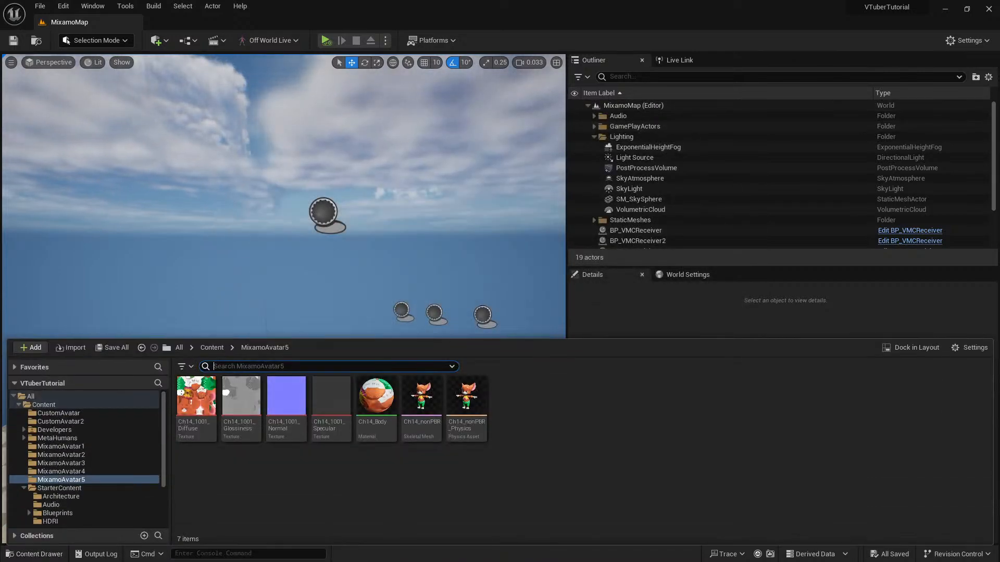
key("alt+Tab")
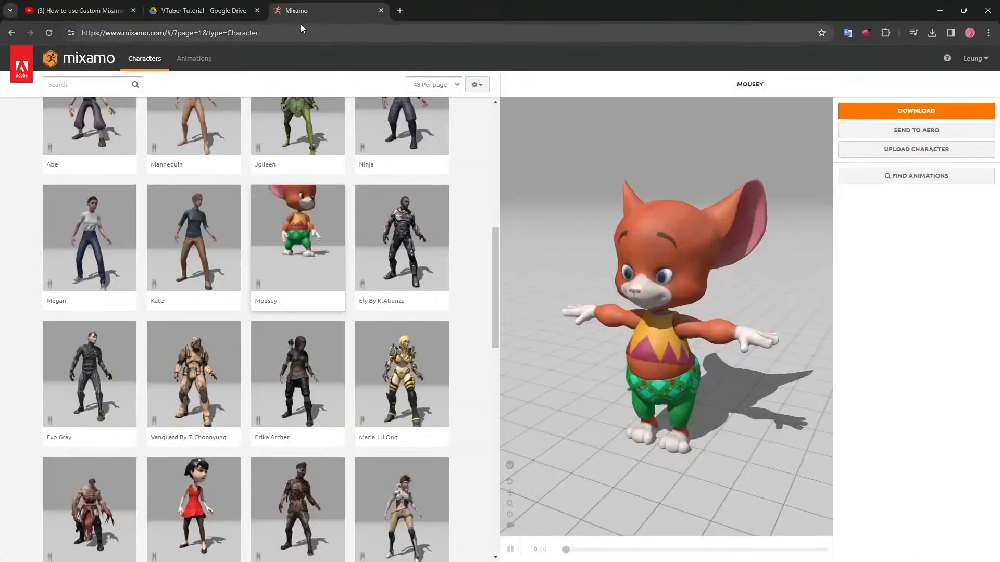
left_click(206, 11)
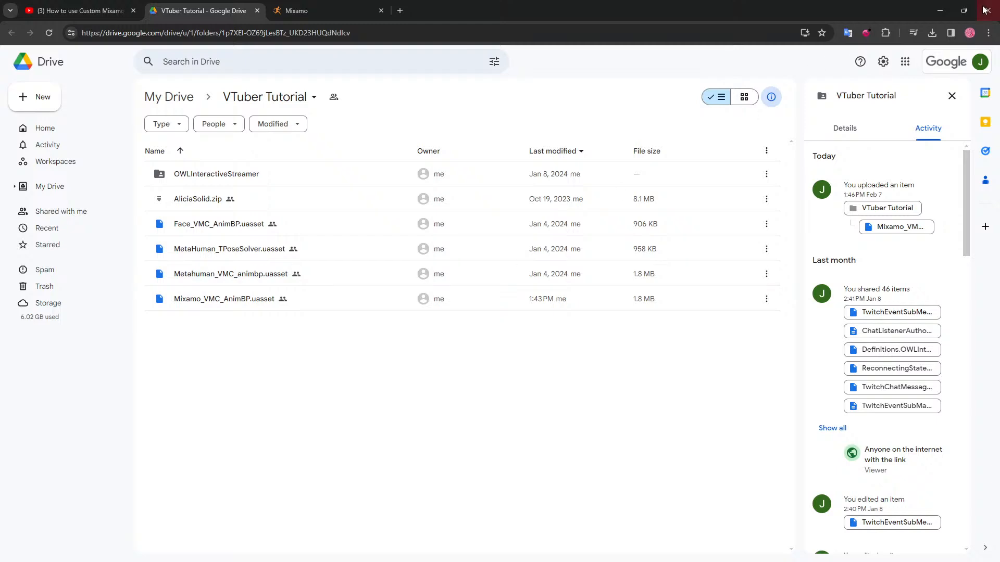
left_click(941, 9)
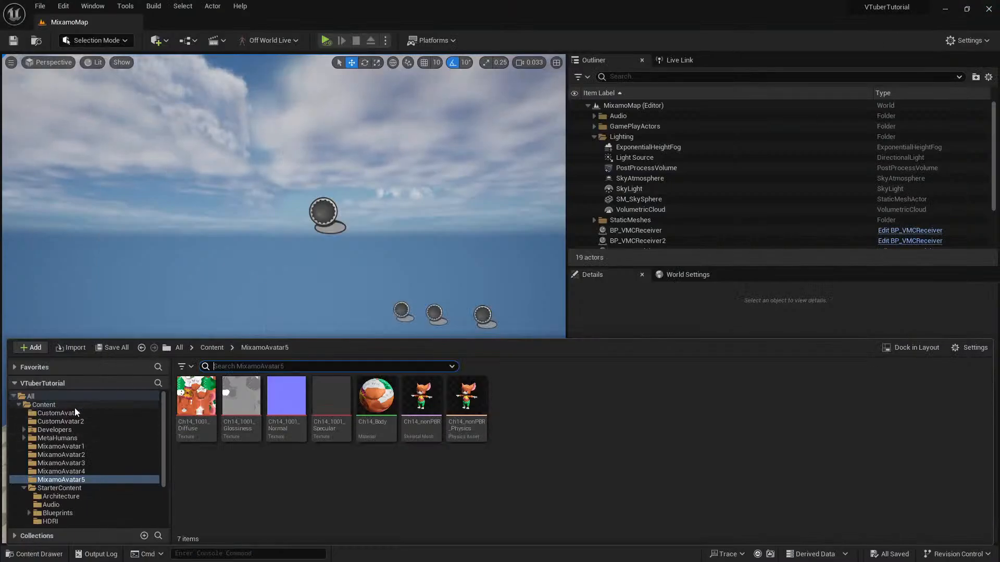
Open the Mixamo_VMC_AnimBP animation blueprint from the Content folder and set its target skeleton to Ch46_nonPBR_Skeleton.
left_click(44, 405)
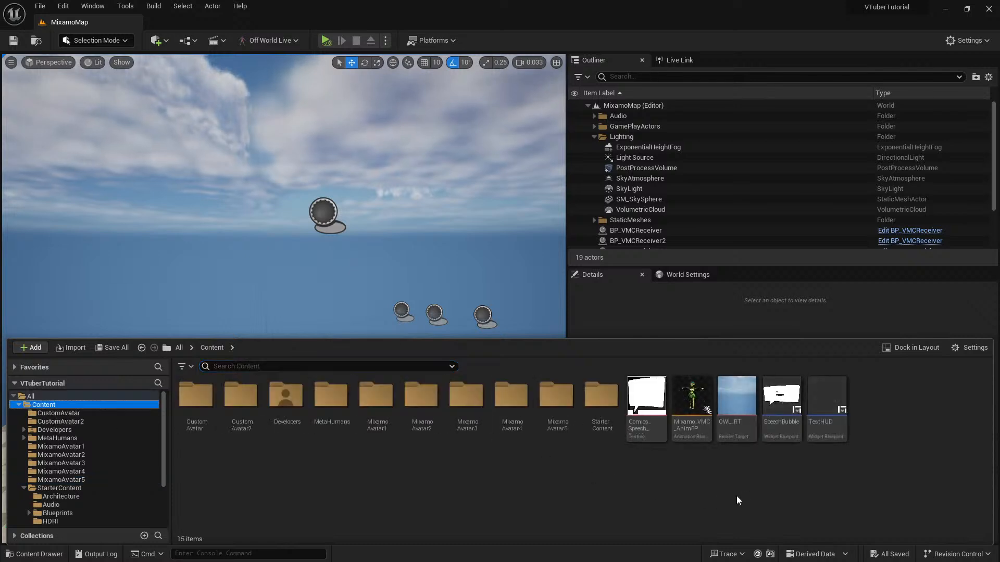
left_click(697, 396)
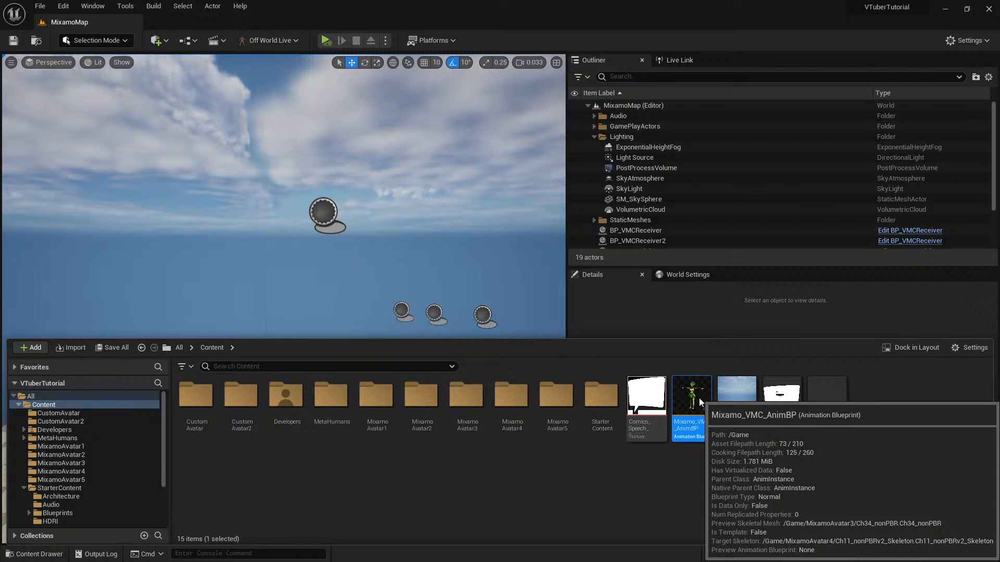
double_click(699, 398)
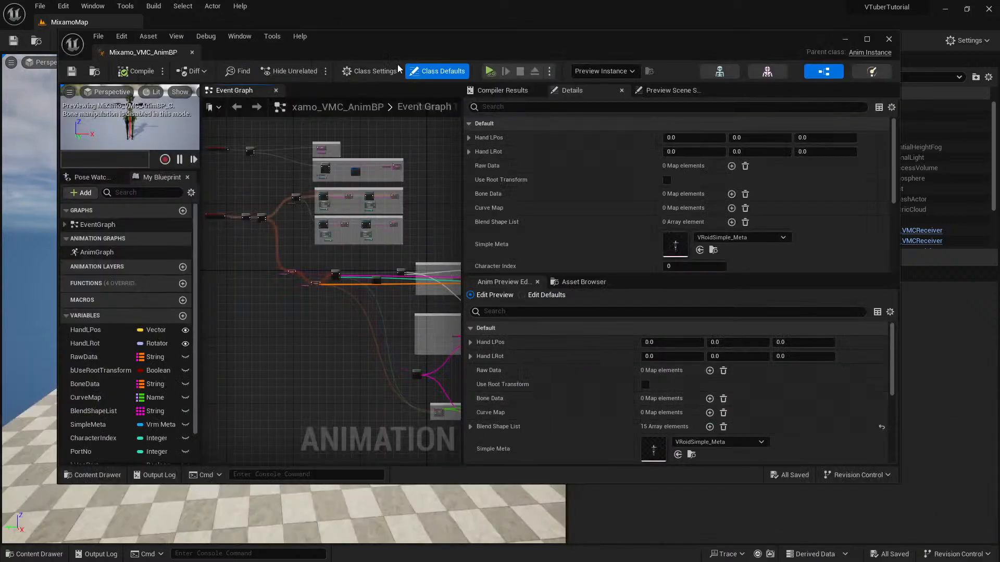
left_click(367, 72)
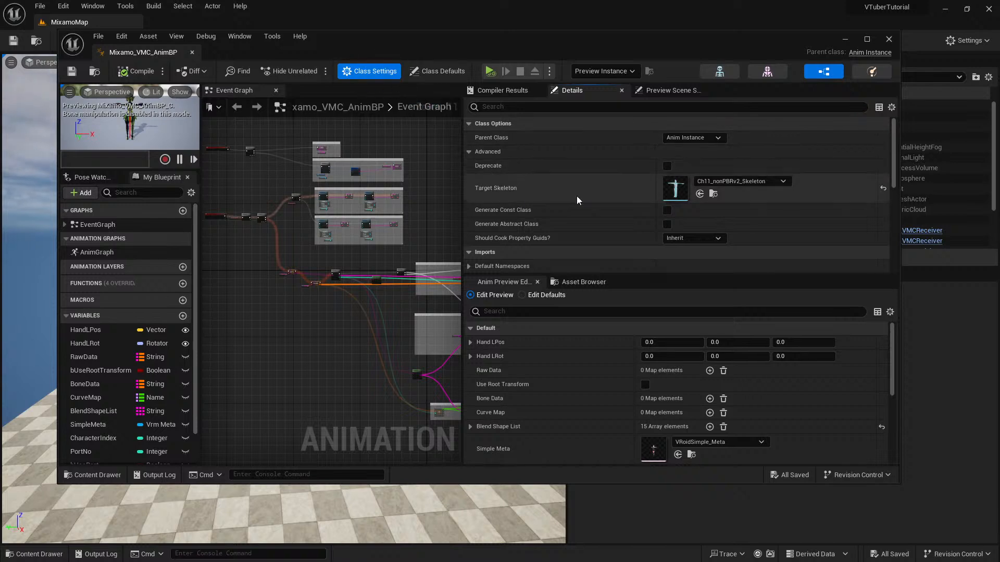
left_click(739, 181)
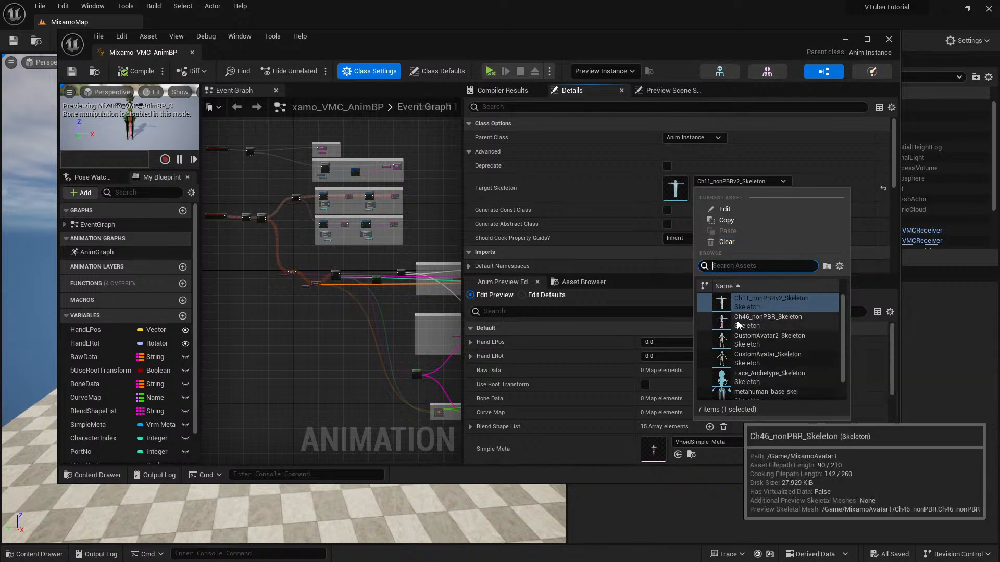
left_click(764, 323)
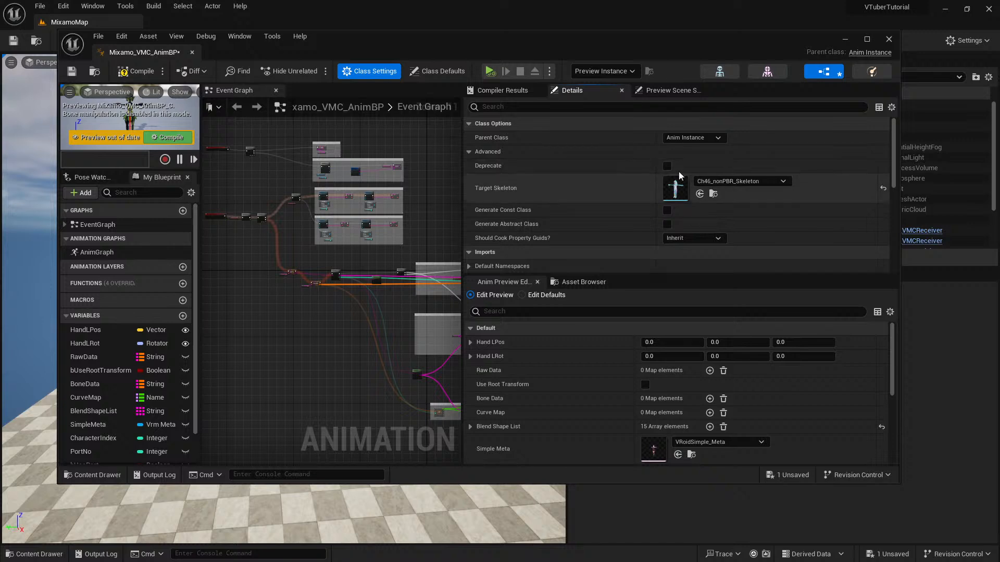
Compile and save the Mixamo_VMC_AnimBP animation blueprint and minimize its editor window.
left_click(142, 74)
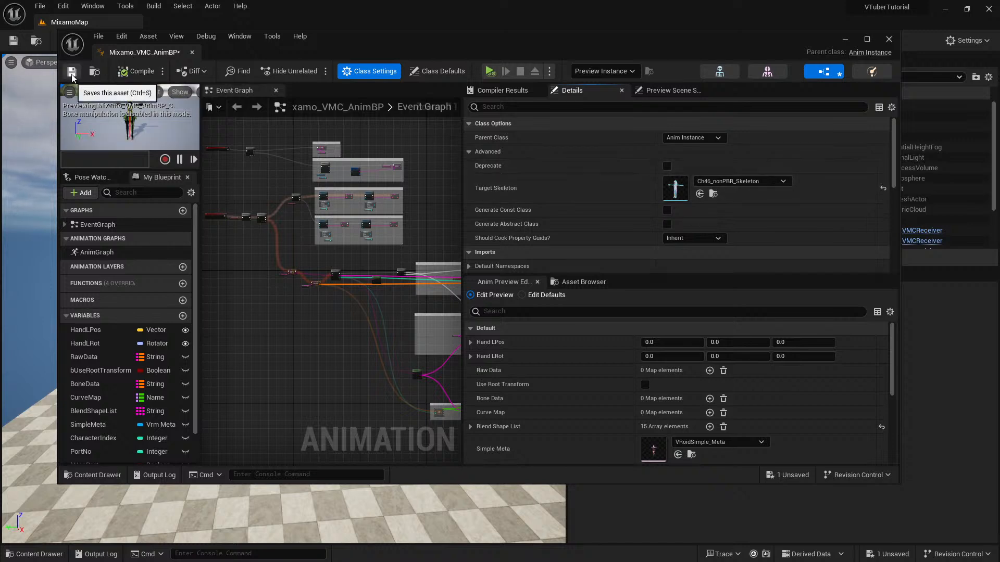
left_click(71, 71)
left_click(844, 40)
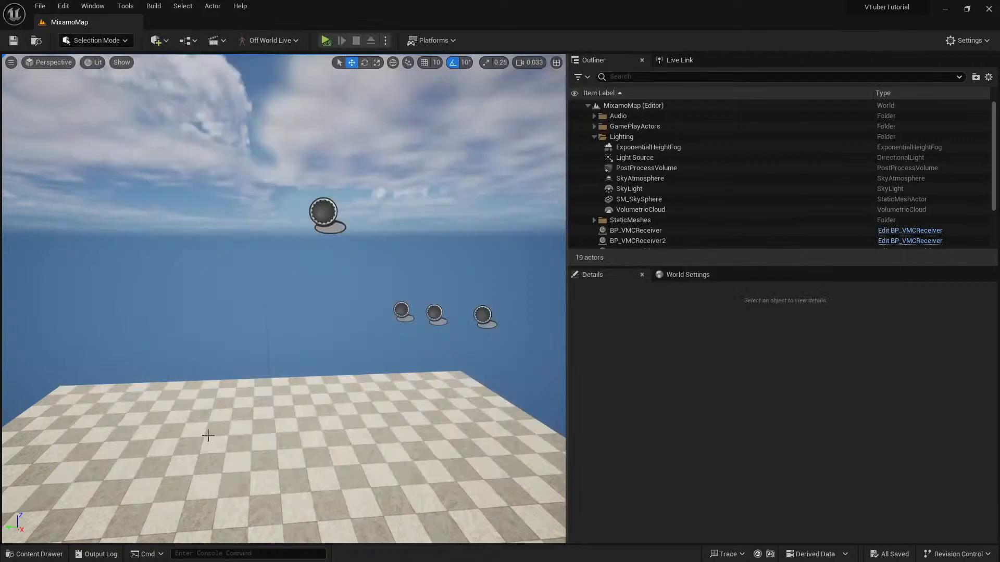
Place the Ch14_nonPBR skeletal mesh from the MixamoAvatar5 folder on the level floor and rotate it to face the camera.
left_click(37, 554)
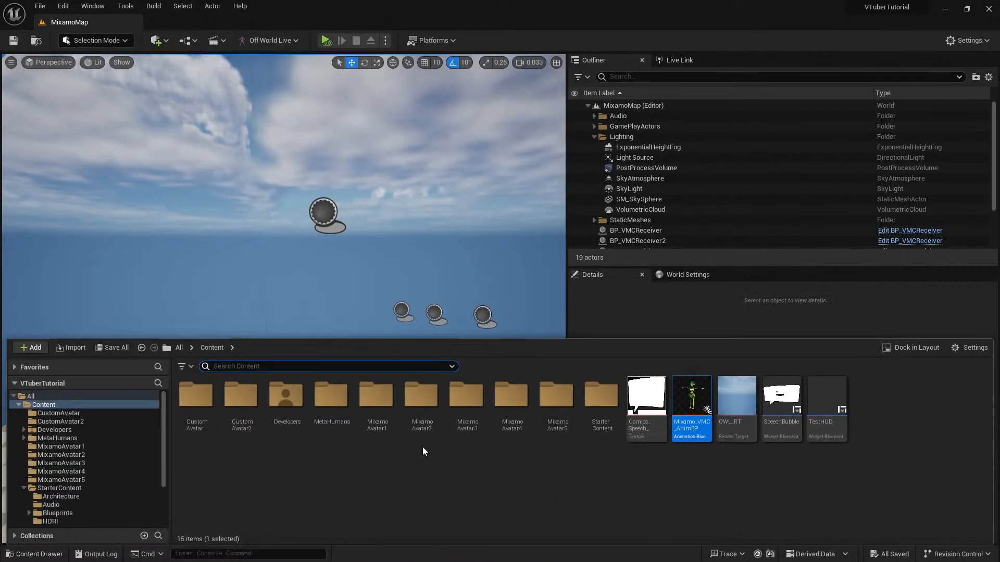
left_click_drag(554, 337, 550, 367)
left_click(61, 503)
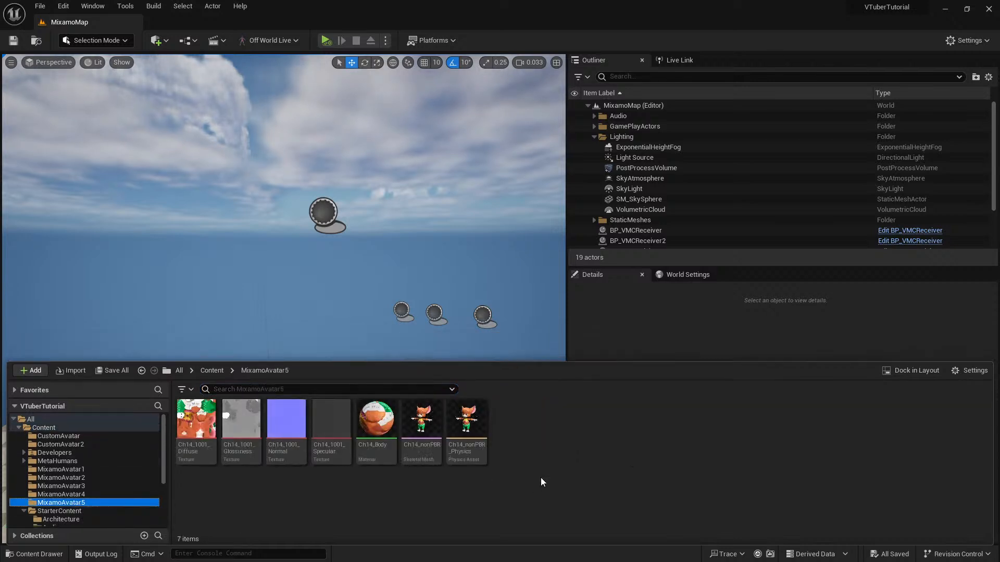
left_click_drag(421, 422, 293, 485)
key("e")
left_click_drag(299, 539, 369, 480)
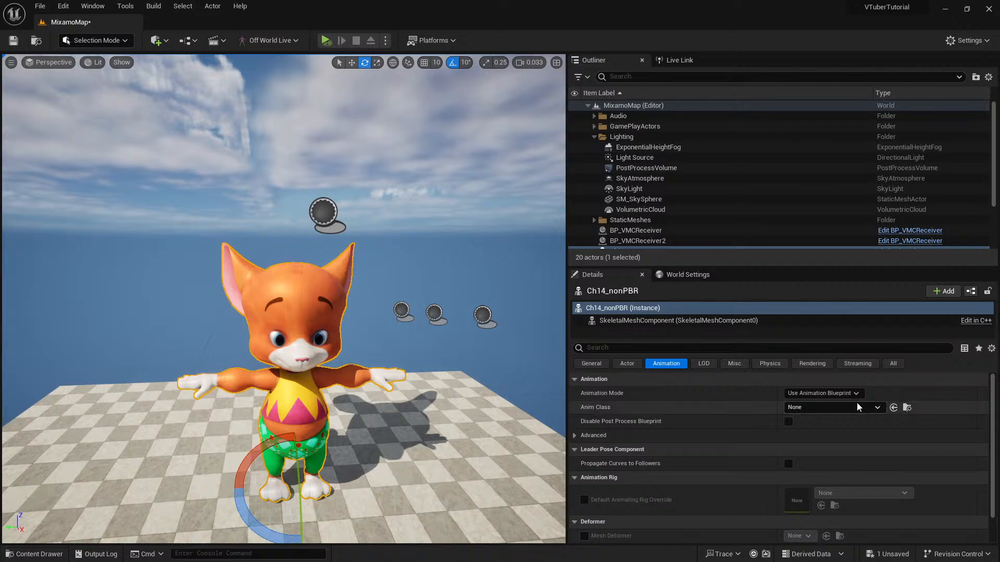
Set the Ch14_nonPBR actor's Anim Class to Mixamo_VMC_AnimBP and save the level.
left_click(832, 407)
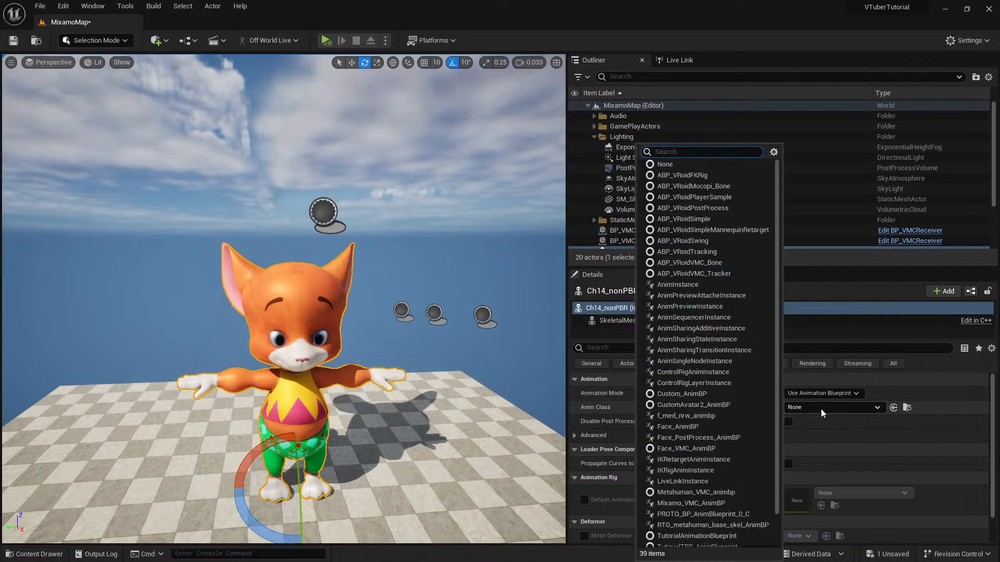
type("mixamo")
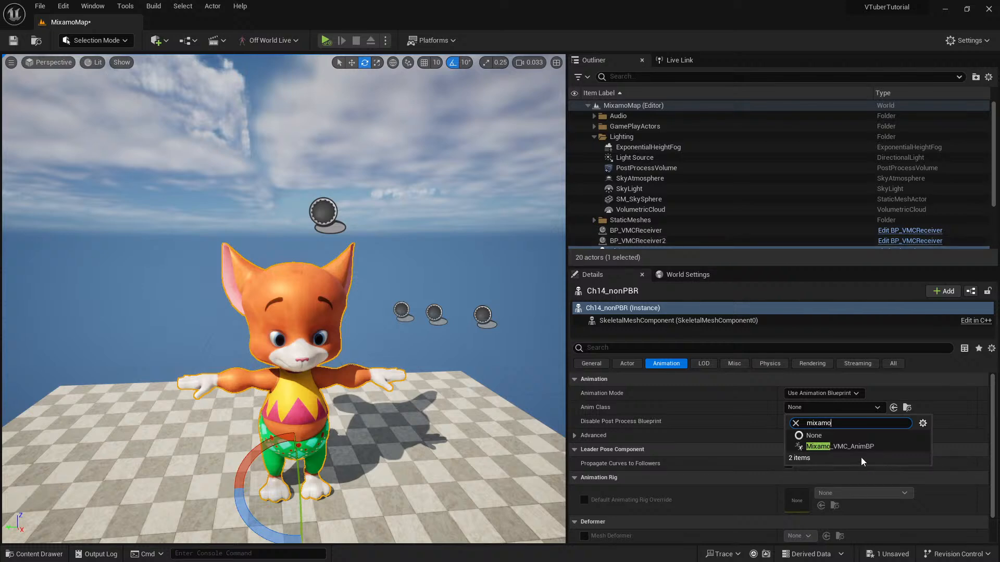
left_click(861, 446)
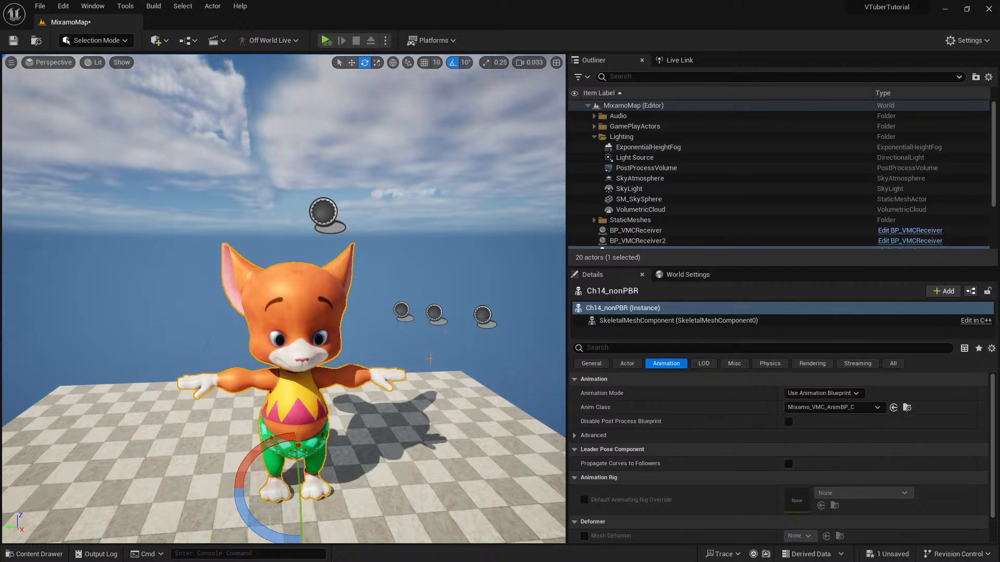
key("ctrl+s")
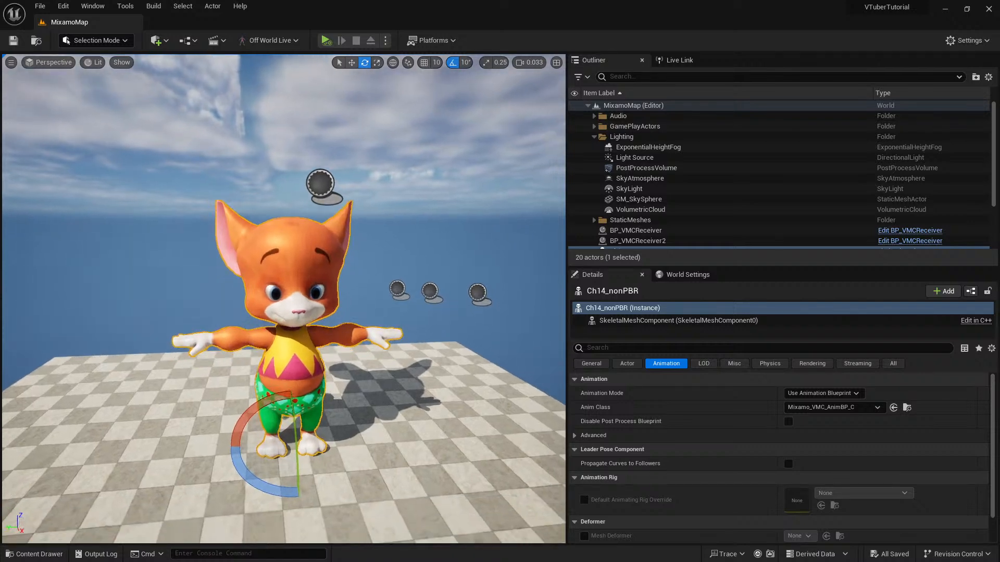
right_click_drag(284, 299, 263, 269)
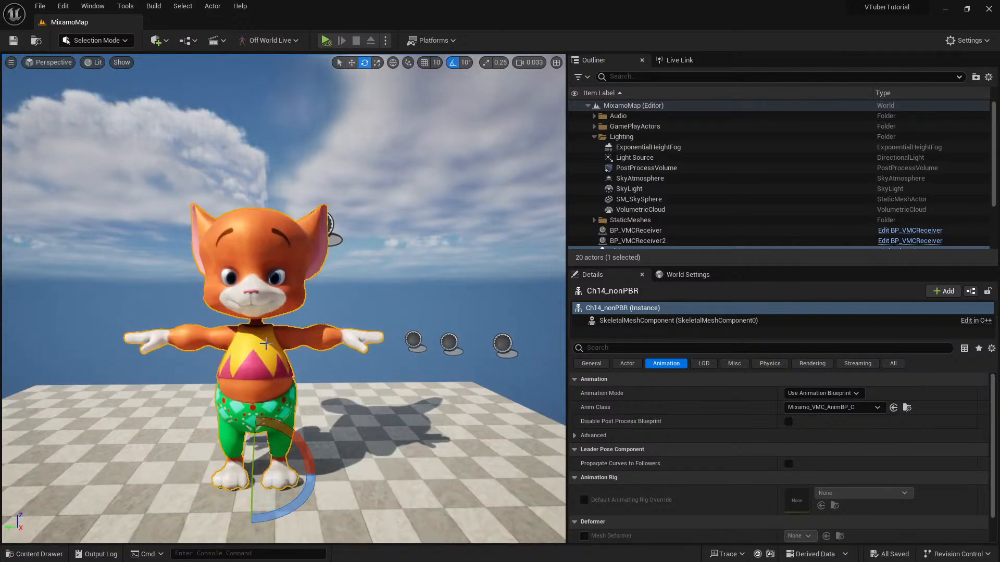
Inspect the BP_VMCReceiver, BP_VMCReceiver2 and EUB_VMCTick actors, checking the port setting of each receiver.
left_click(32, 553)
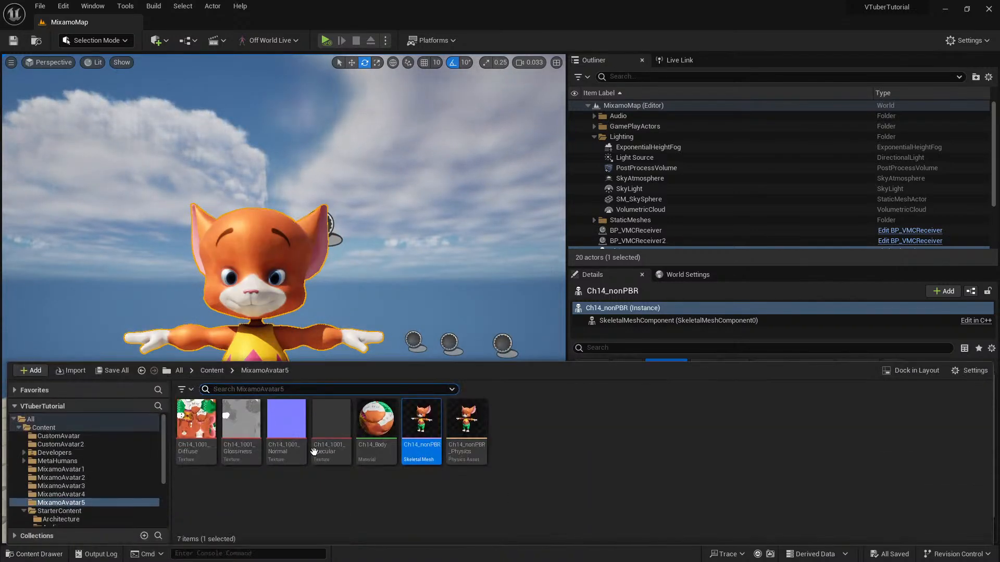
scroll(656, 177, "down", 3)
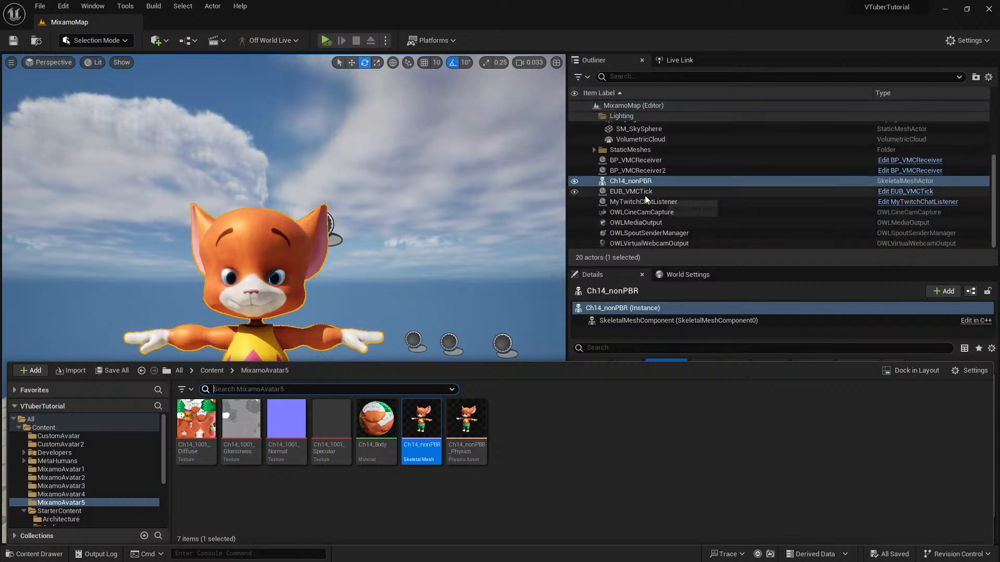
left_click(623, 163)
left_click(625, 171, "ctrl")
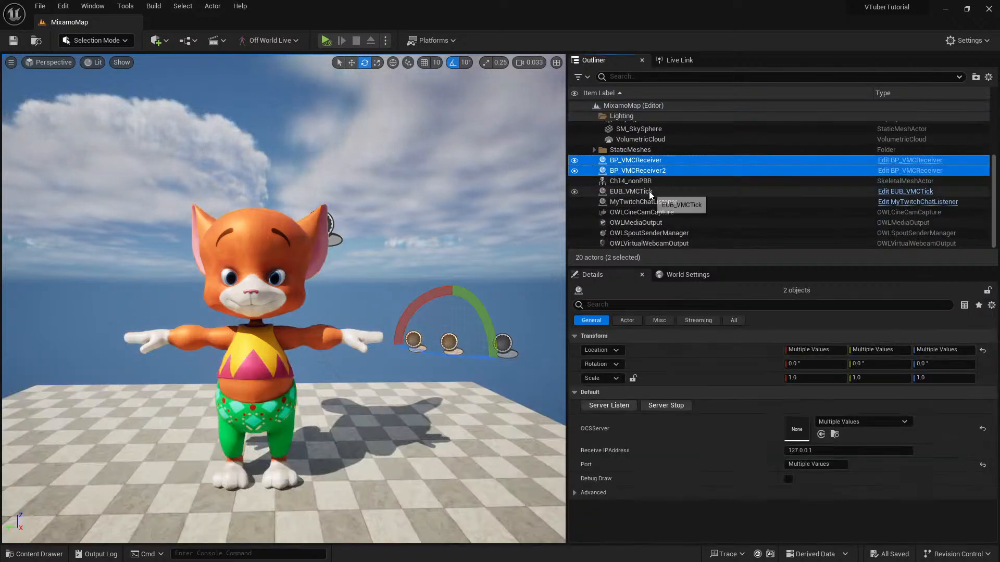
left_click(649, 192)
left_click(660, 162)
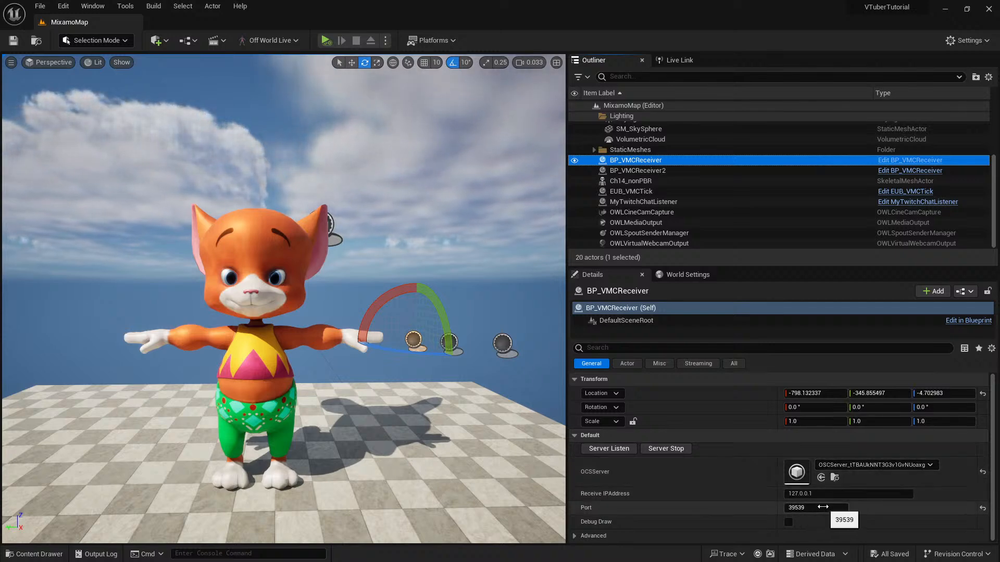
left_click(667, 170)
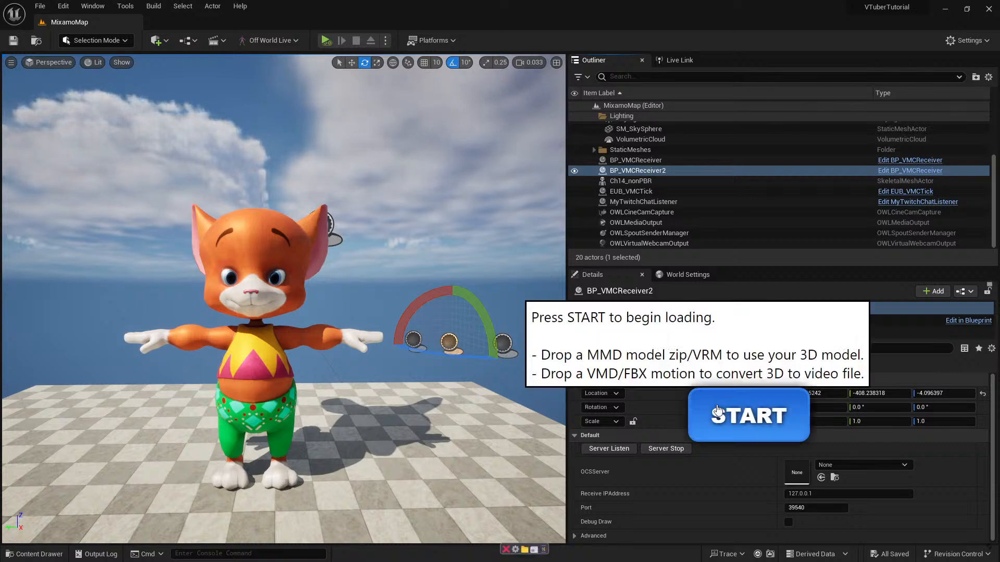
Start the webcam motion capture overlay, return to Unreal Engine and start server listening on the BP_VMCReceiver actor.
left_click(724, 407)
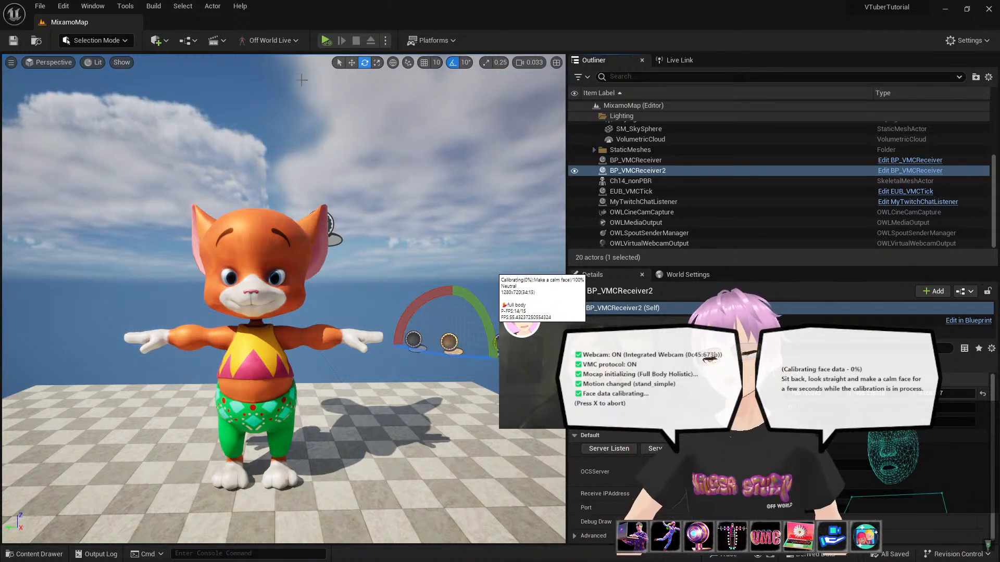
left_click(365, 208)
left_click(242, 272)
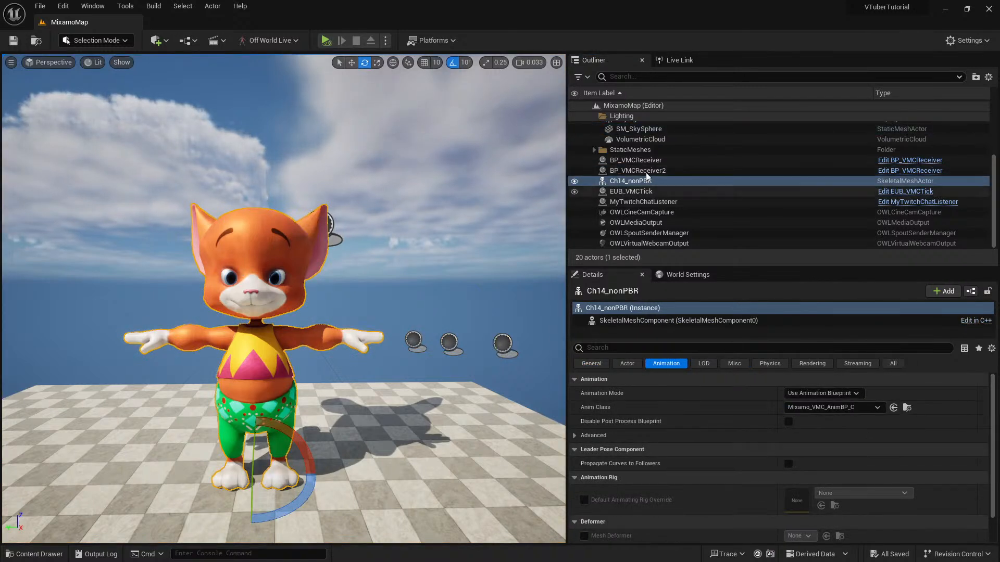
left_click(634, 162)
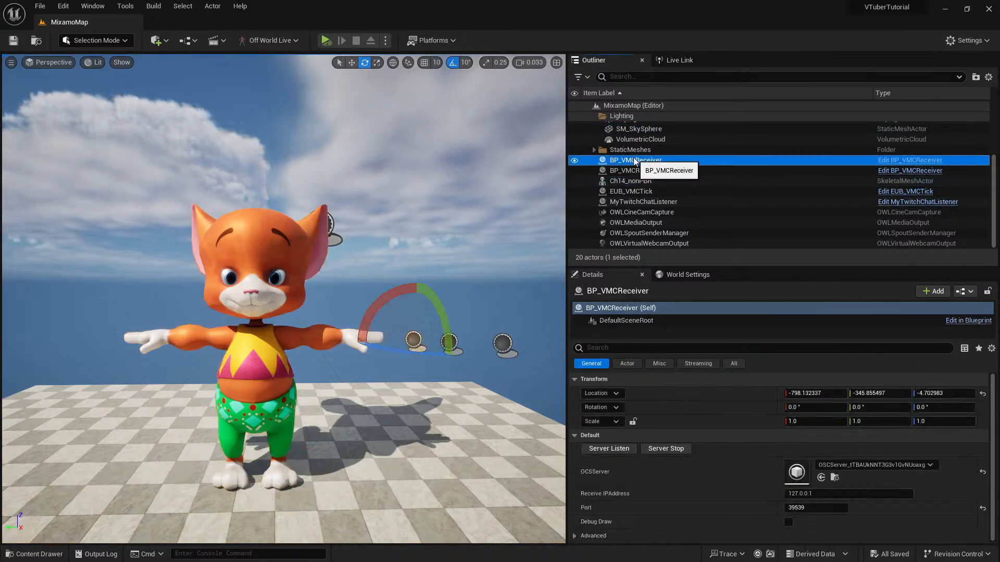
left_click(626, 450)
left_click(354, 234)
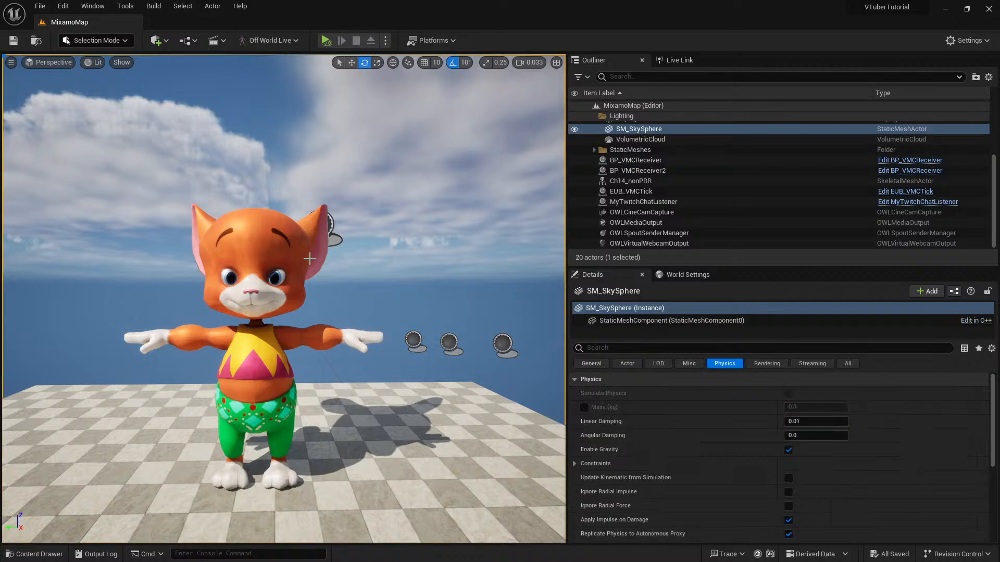
Add a Live Link Skeletal Animation component to the Ch14_nonPBR avatar.
left_click(309, 258)
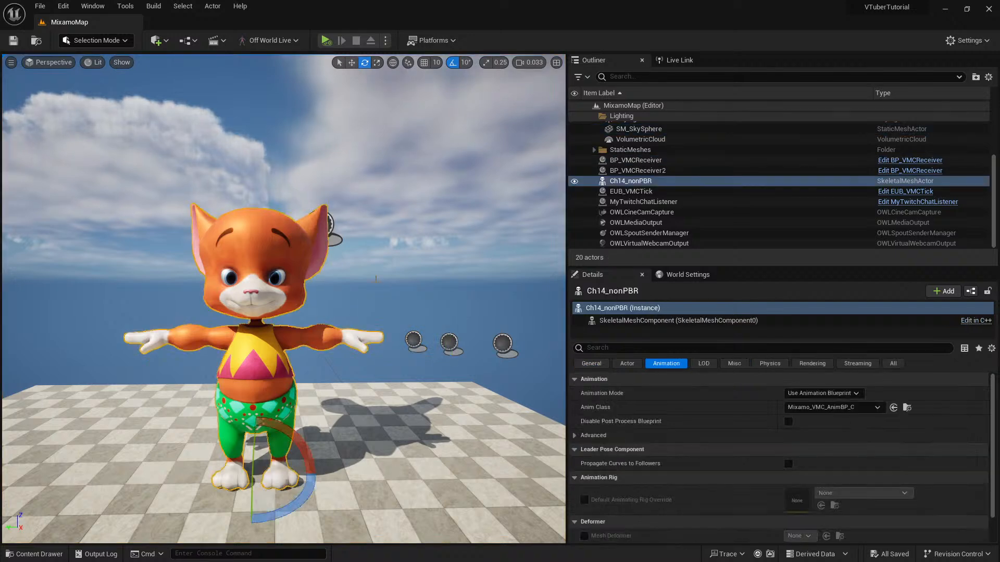
left_click(953, 293)
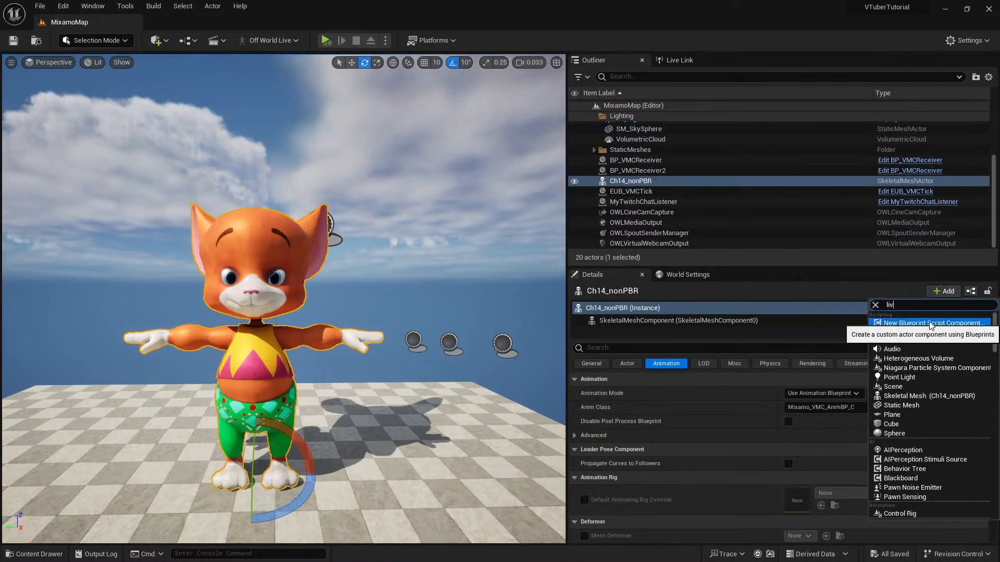
type("livelink")
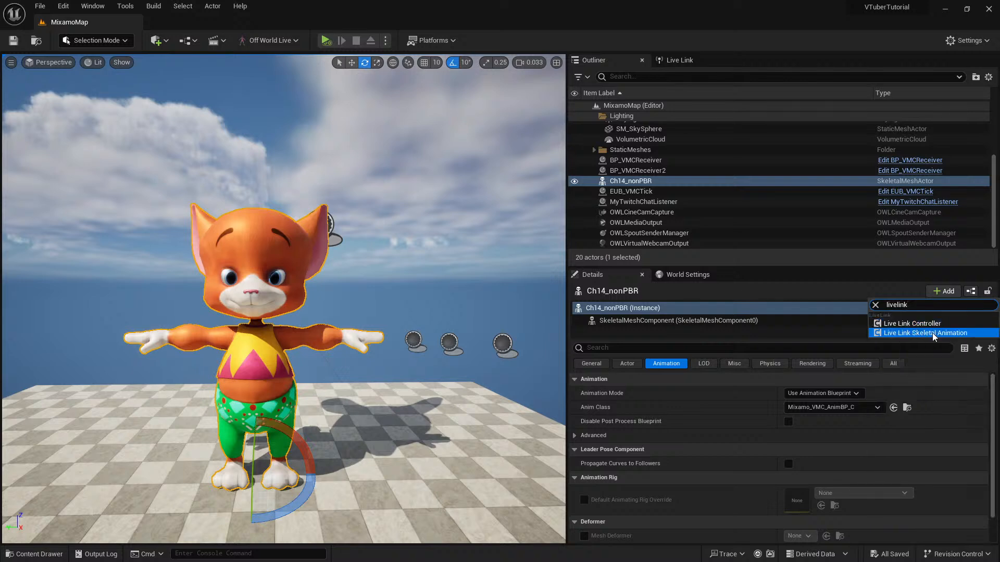
left_click(934, 336)
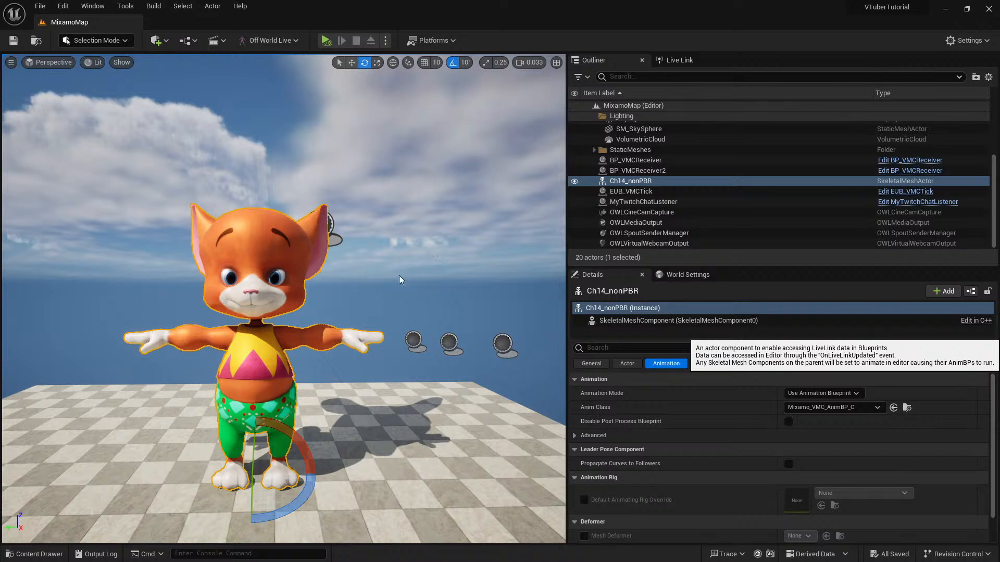
left_click(521, 368)
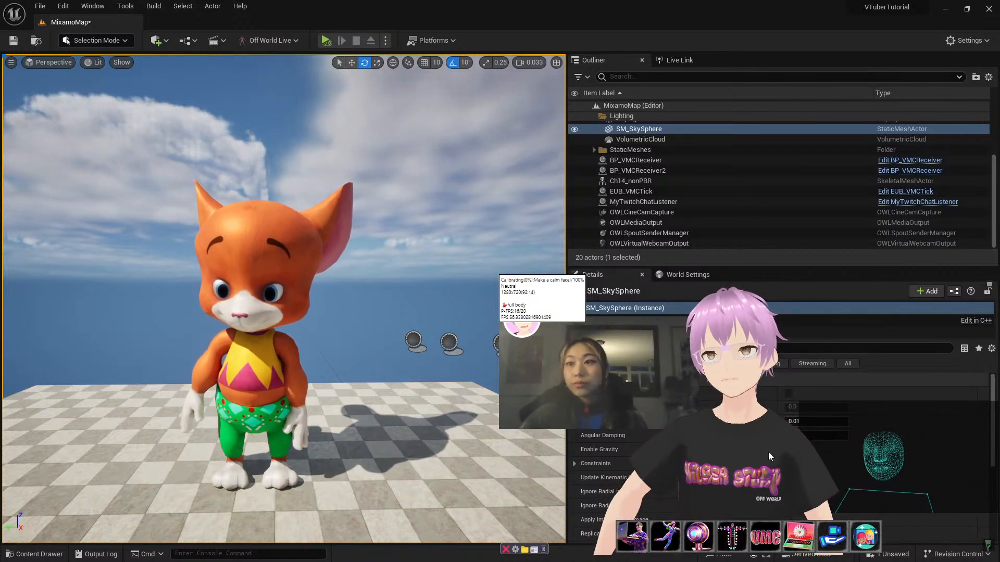
double_click(742, 539)
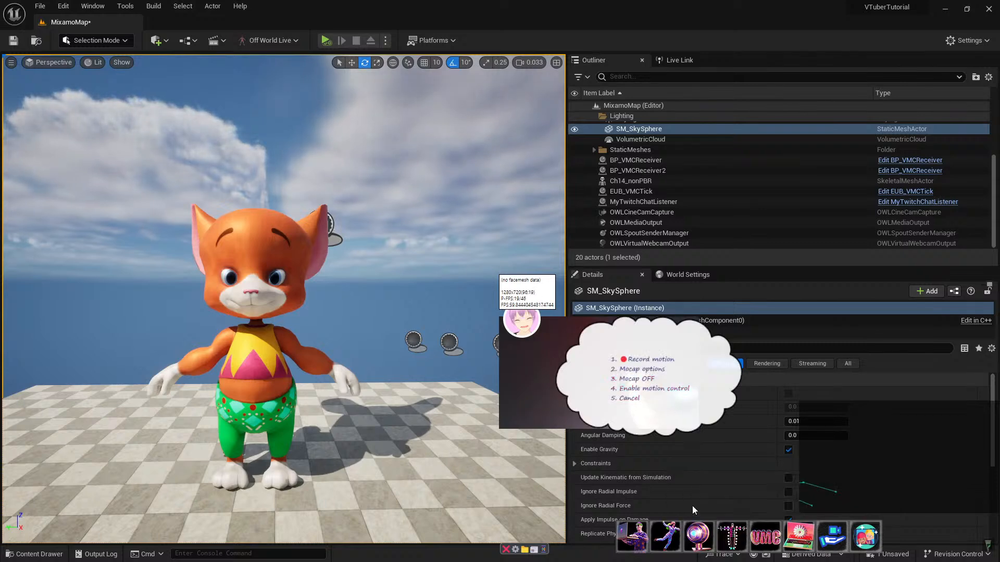
double_click(694, 536)
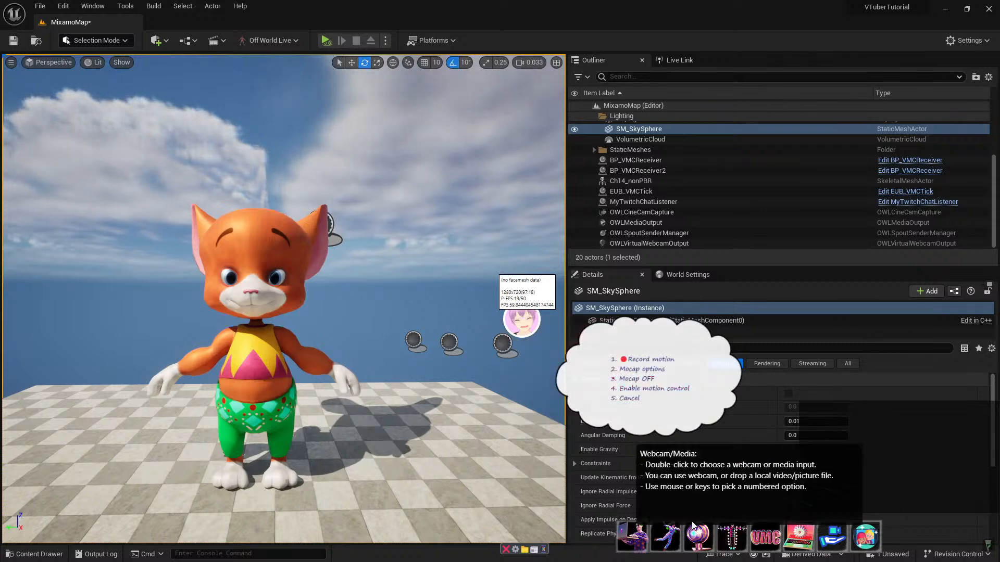
left_click(629, 398)
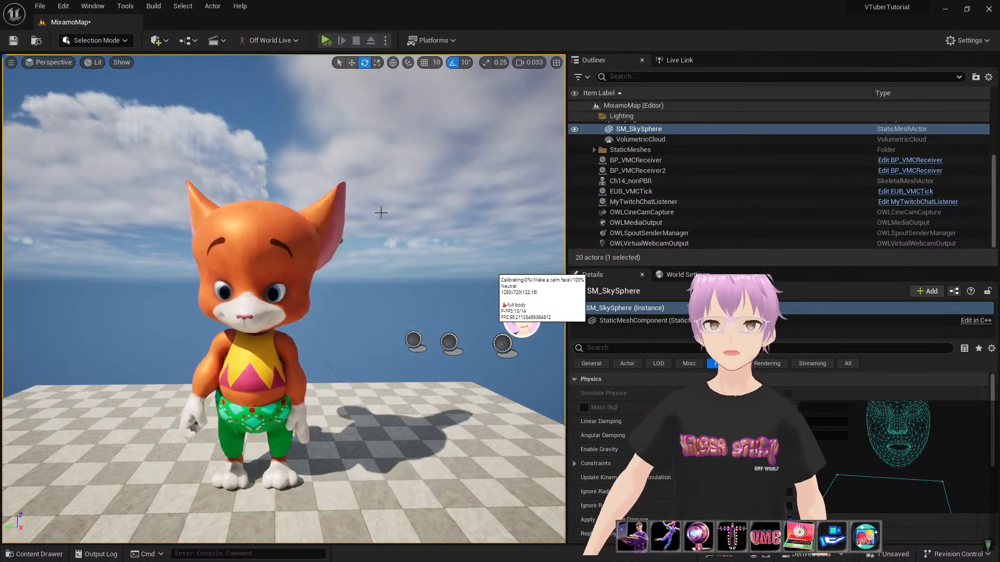
Close the motion capture overlay and stop the server on the BP_VMCReceiver actor.
left_click(284, 421)
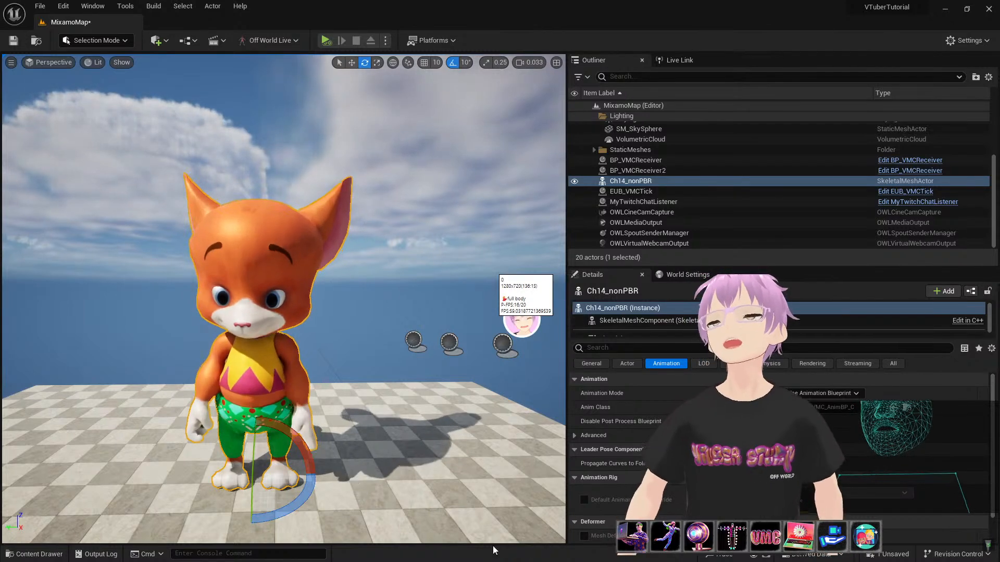
left_click(505, 550)
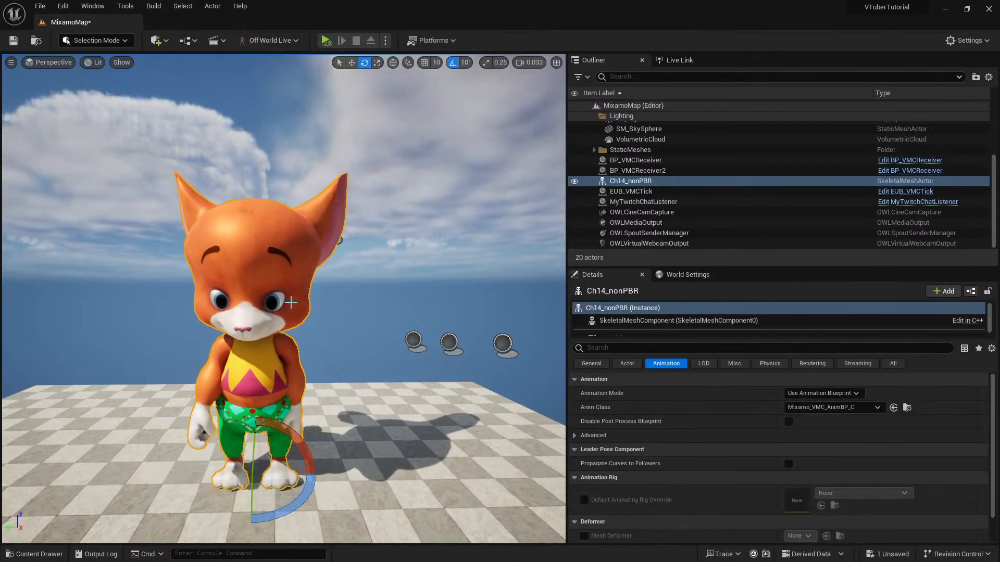
left_click(696, 161)
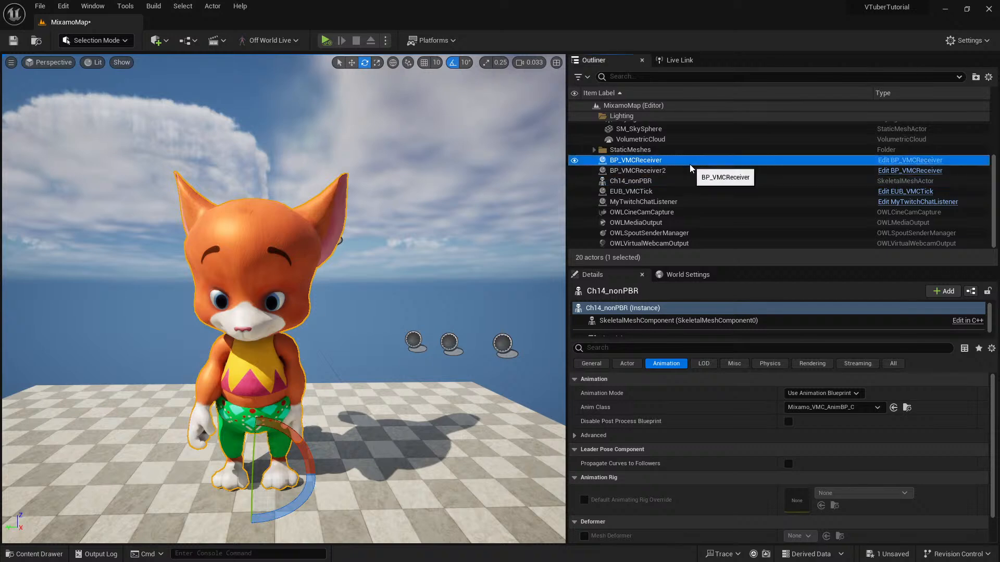
left_click(669, 449)
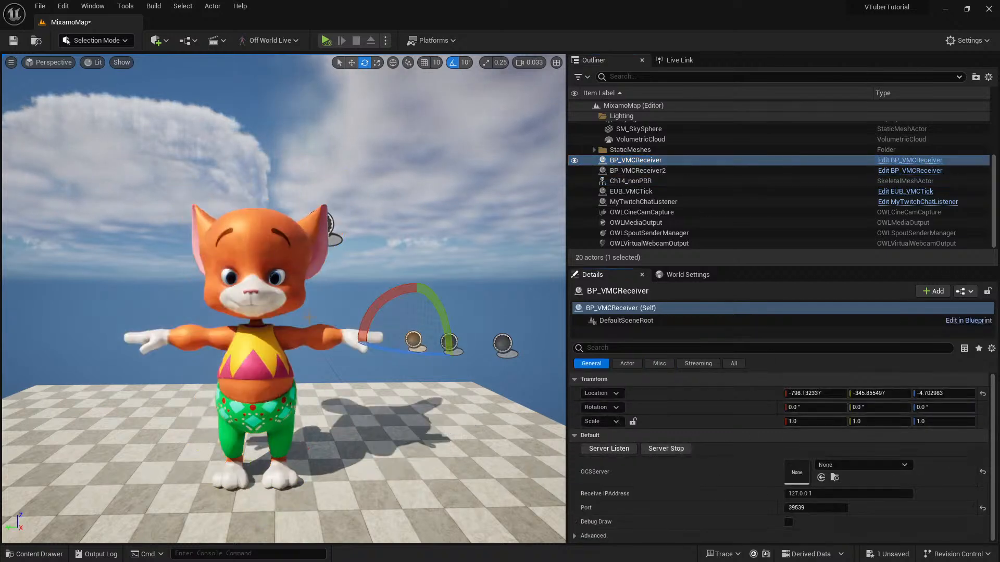
Deselect the Ch14_nonPBR avatar and save the MixamoMap level.
left_click(284, 335)
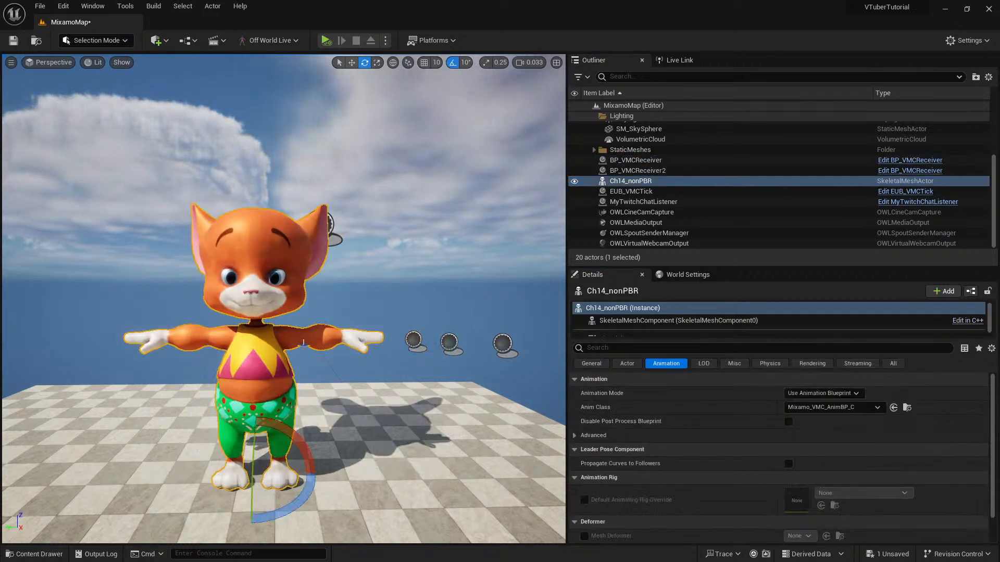
left_click(432, 267)
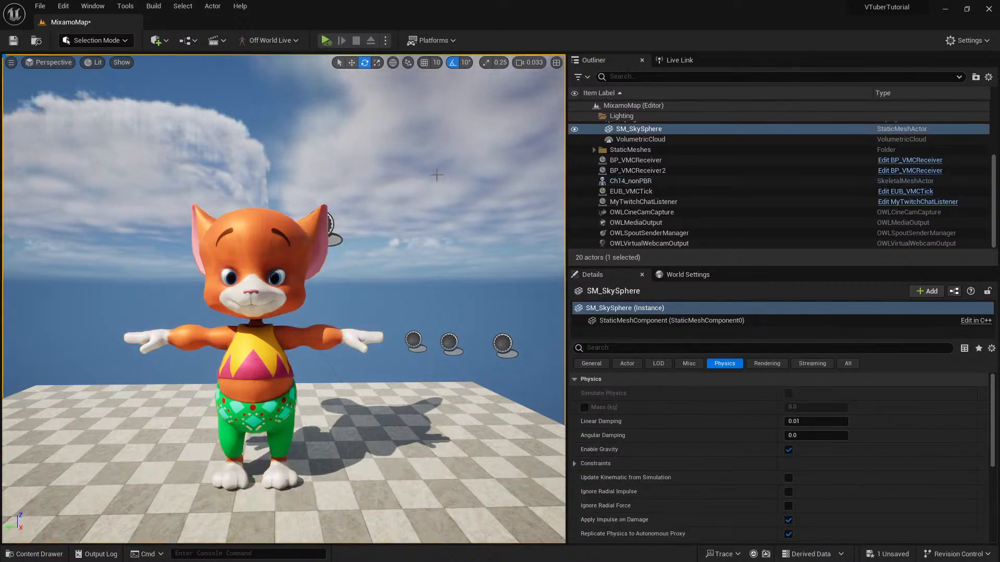
key("ctrl+s")
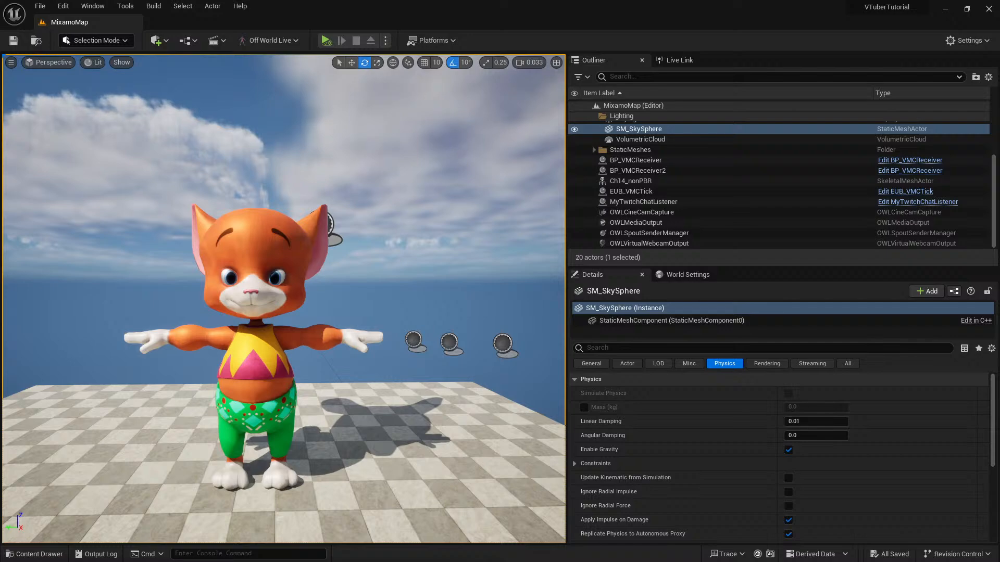
Examine the event graph of the Mixamo_VMC_AnimBP animation blueprint and close its editor.
left_click_drag(654, 561, 641, 0)
scroll(230, 358, "down", 1)
right_click_drag(233, 358, 352, 423)
right_click_drag(419, 155, 231, 108)
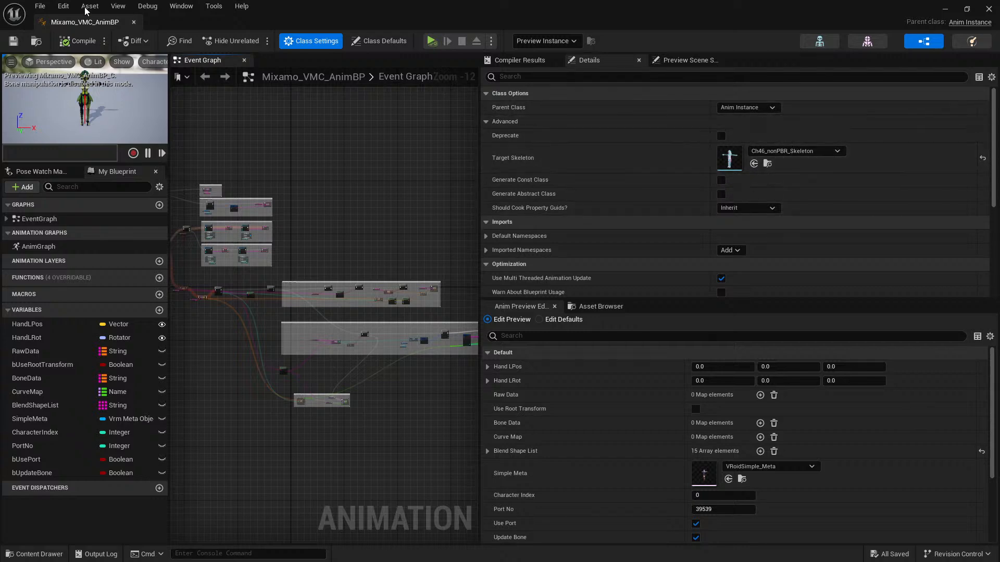
left_click(988, 9)
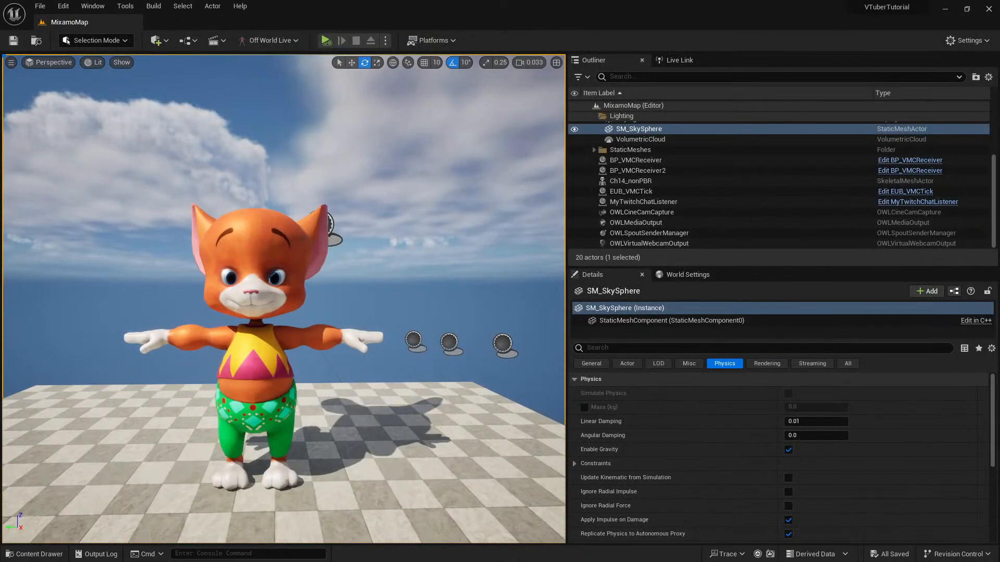